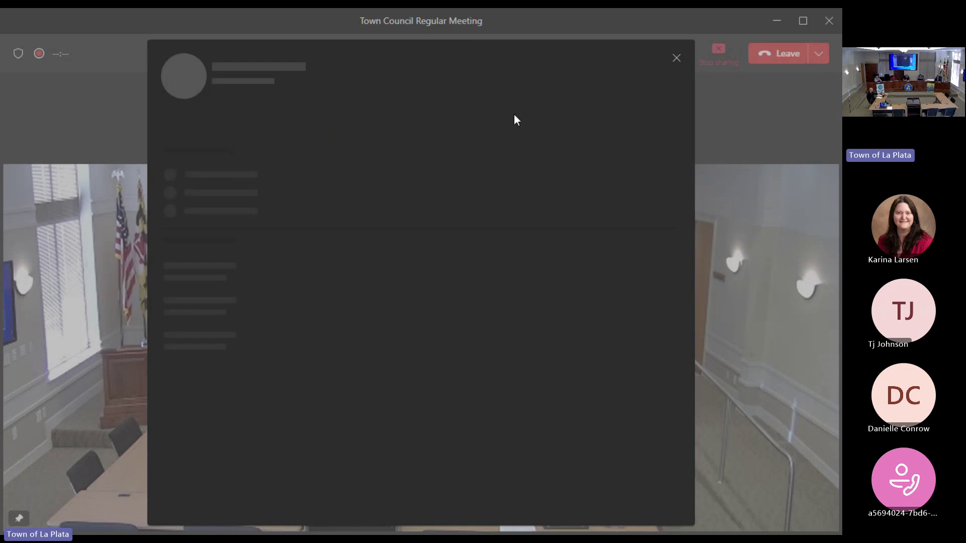
# Close the loading profile card in the meeting and switch to the budget workbook in Excel
pyautogui.click(675, 58)
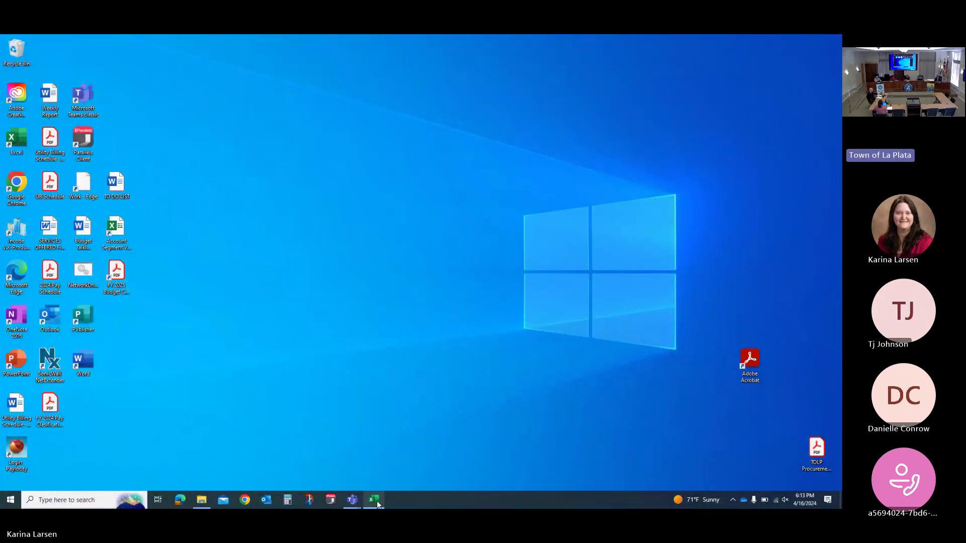
pyautogui.click(377, 501)
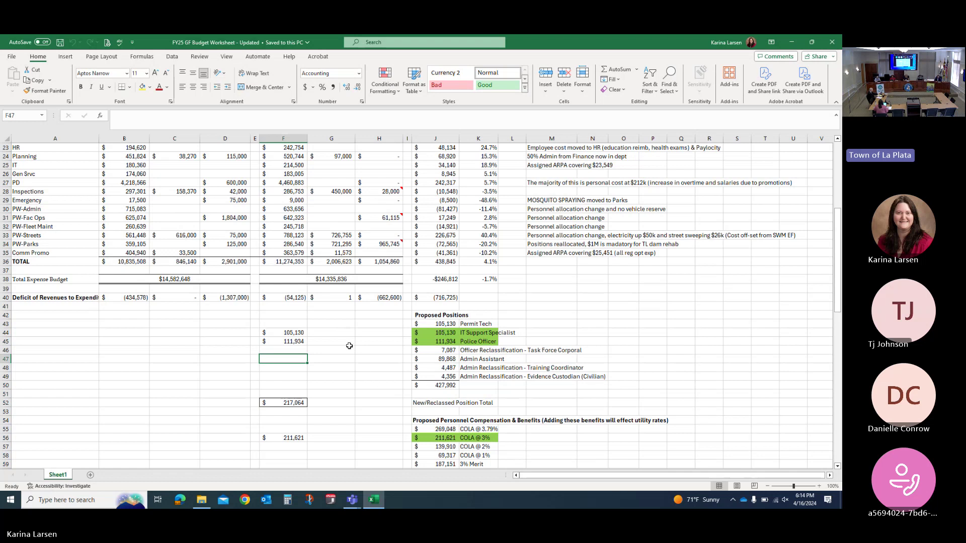
# Review the FY24 and FY25 revenues and expenses, the proposed positions in column F and the New/Reclassed Position Total
pyautogui.scroll(2, 349, 346)
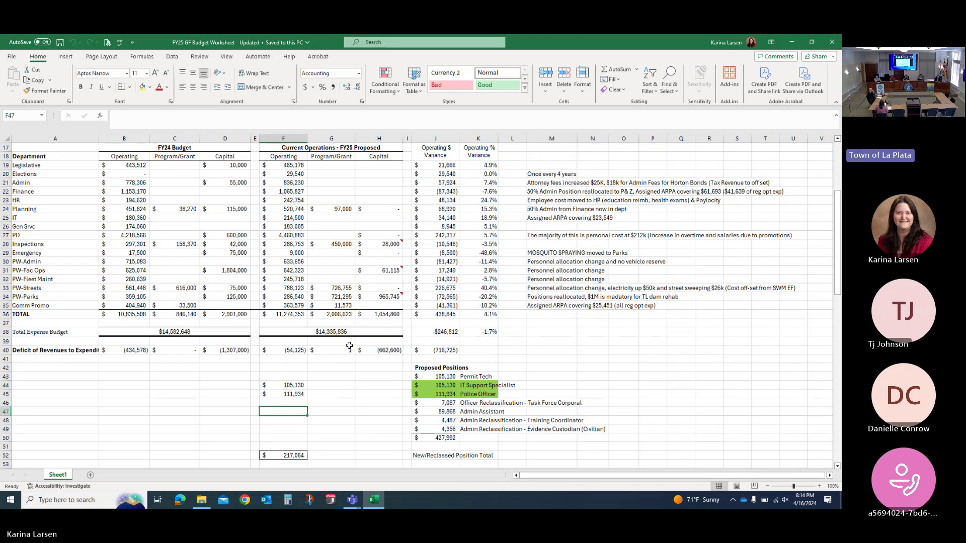
pyautogui.scroll(-5, 349, 346)
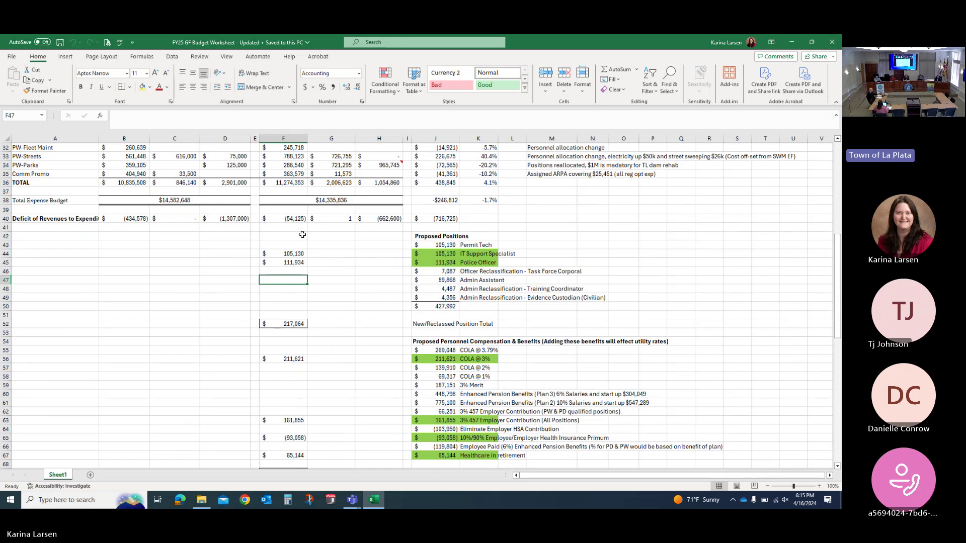
pyautogui.scroll(10, 354, 268)
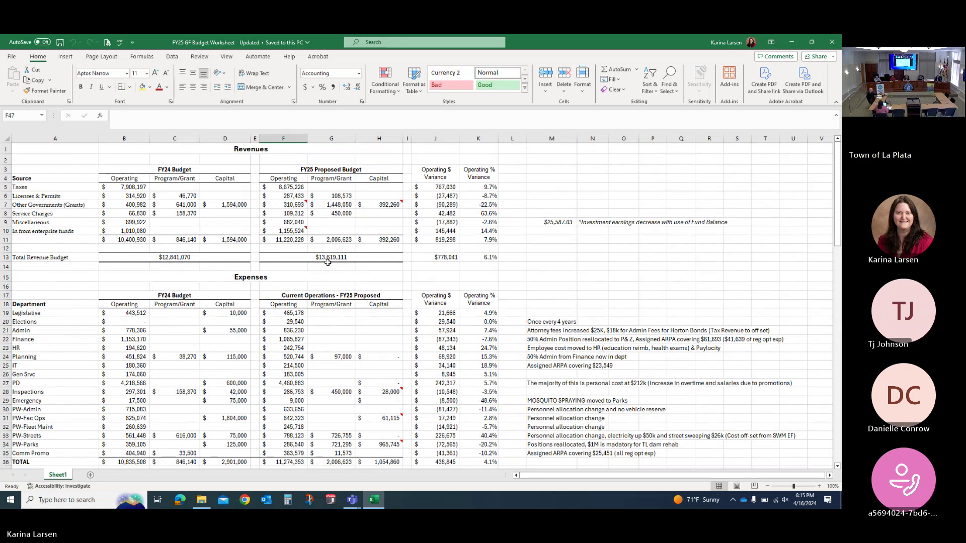
pyautogui.scroll(-3, 327, 265)
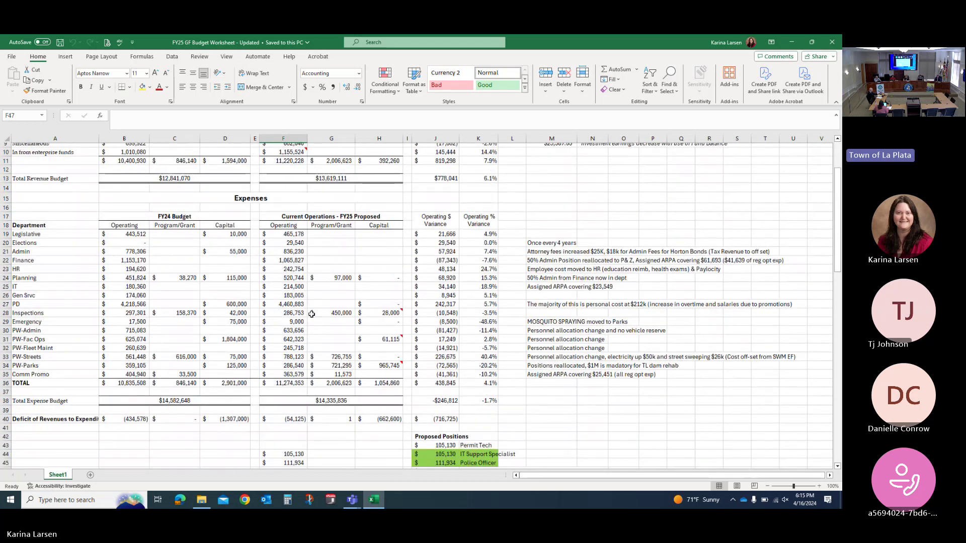
pyautogui.scroll(-7, 312, 314)
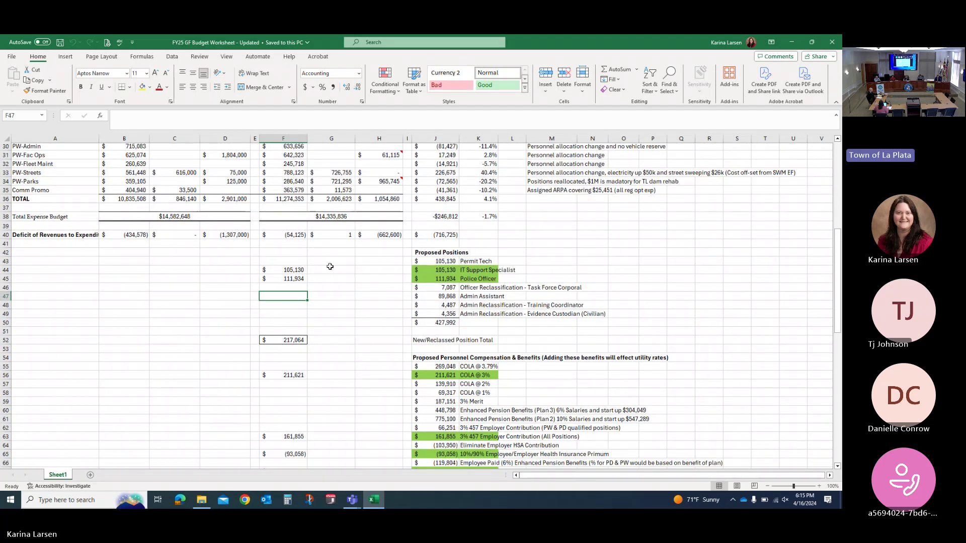
pyautogui.click(284, 270)
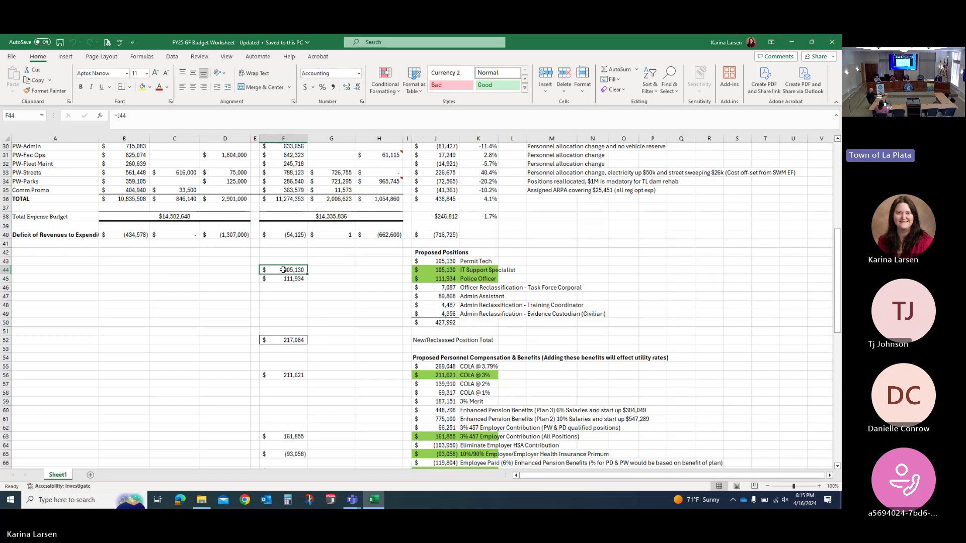
pyautogui.scroll(-3, 323, 287)
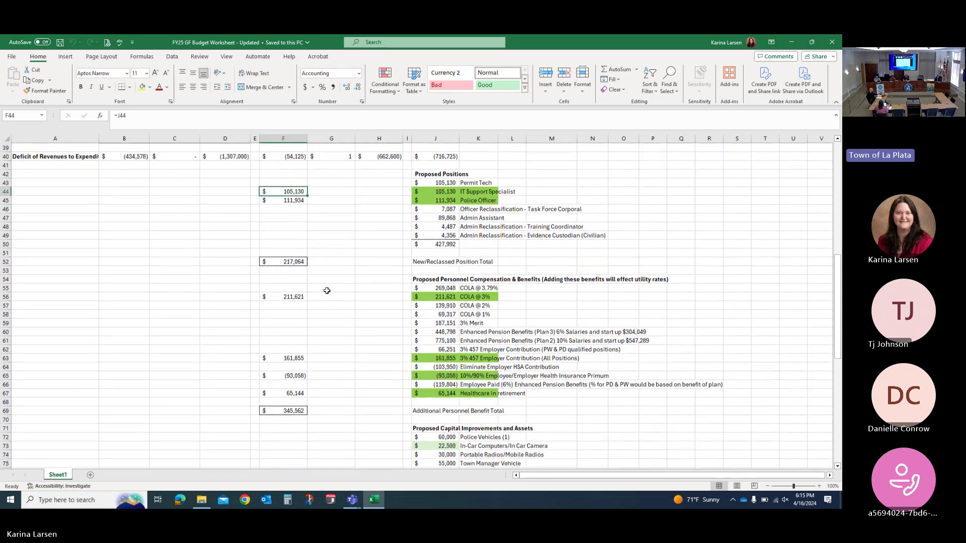
pyautogui.click(272, 260)
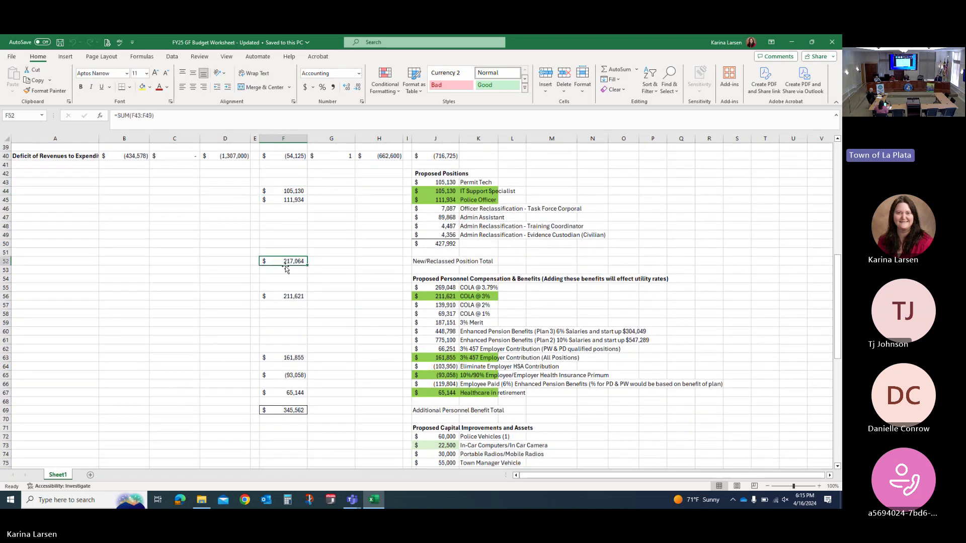
pyautogui.scroll(-8, 271, 321)
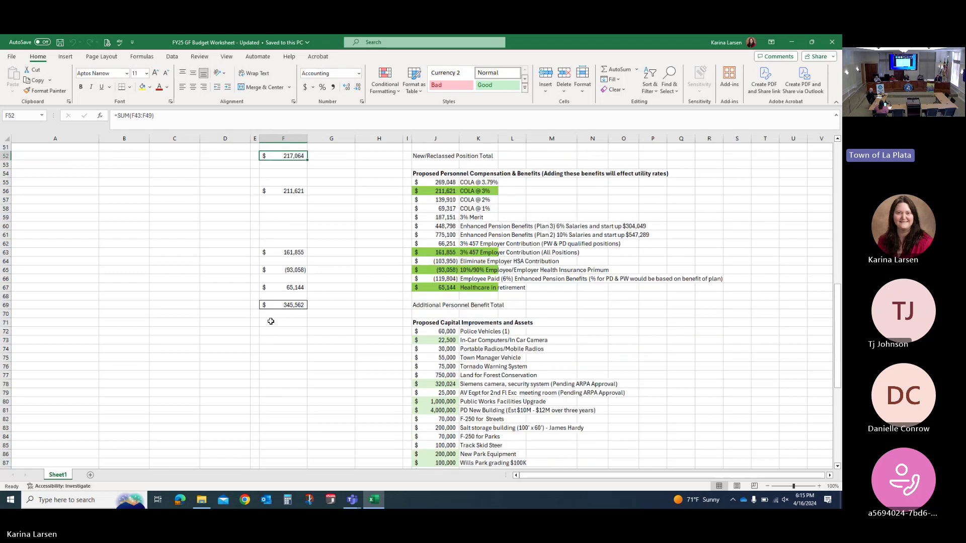
pyautogui.scroll(-4, 271, 321)
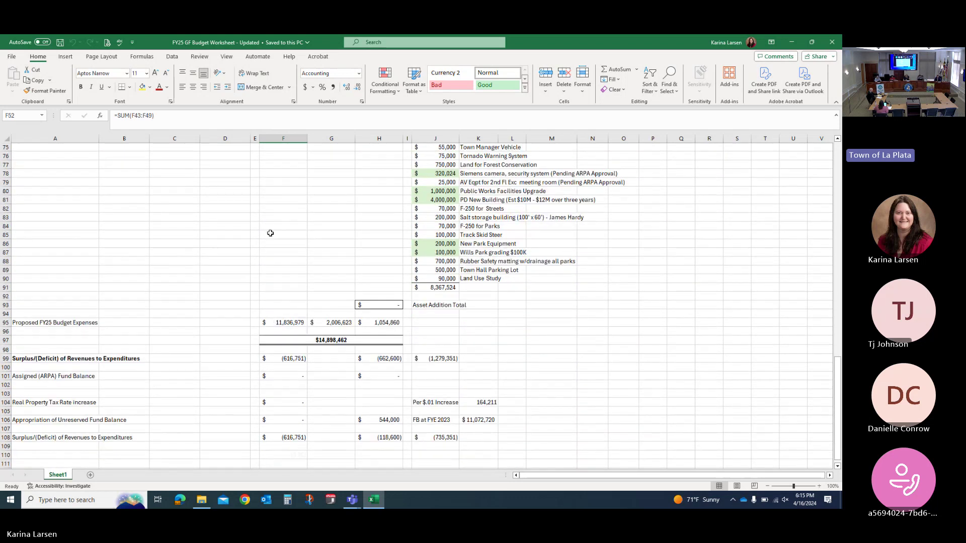
pyautogui.scroll(14, 272, 232)
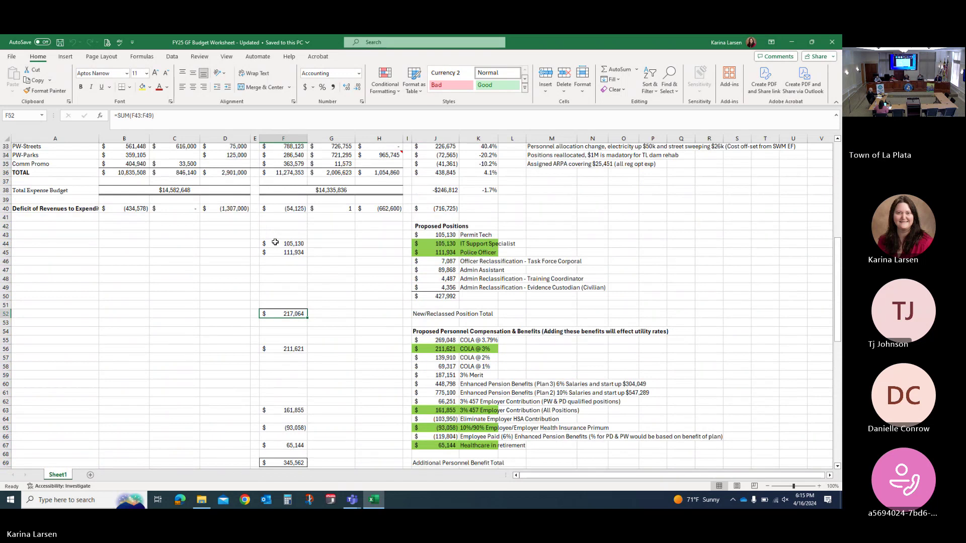
pyautogui.scroll(-3, 282, 246)
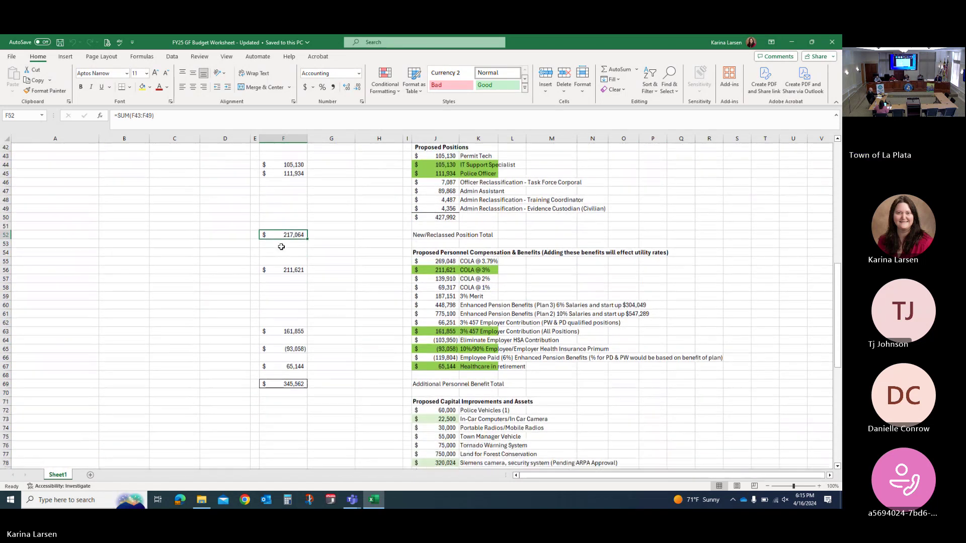
# Inspect the COLA, 457 contribution, health insurance and retirement healthcare amounts in F56, F63, F65 and F67
pyautogui.click(274, 270)
pyautogui.scroll(-2, 274, 270)
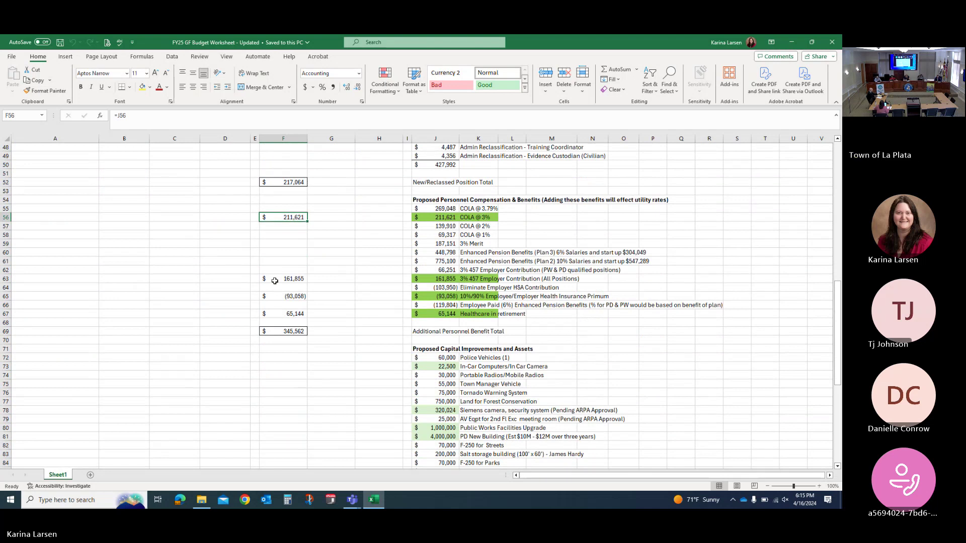
pyautogui.click(274, 281)
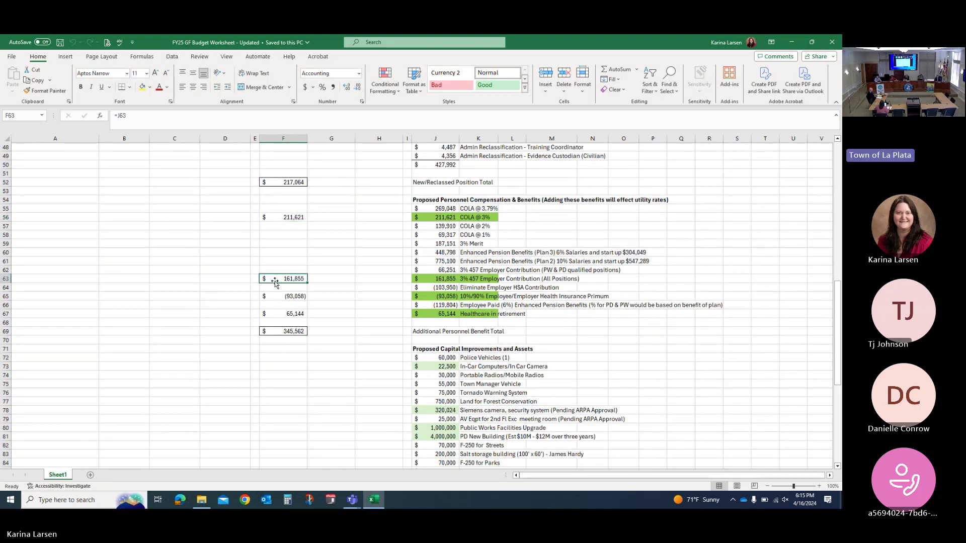
pyautogui.scroll(-1, 275, 283)
pyautogui.click(282, 270)
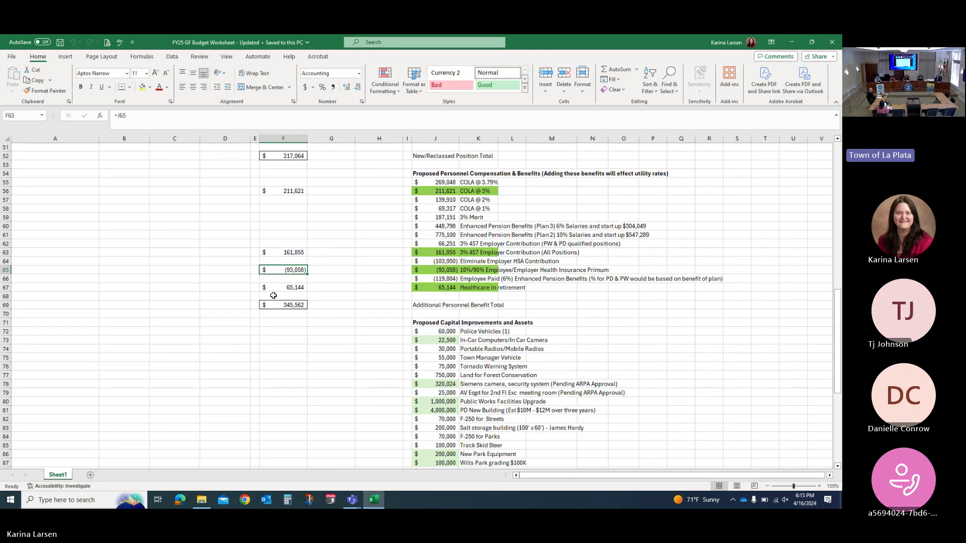
pyautogui.click(276, 291)
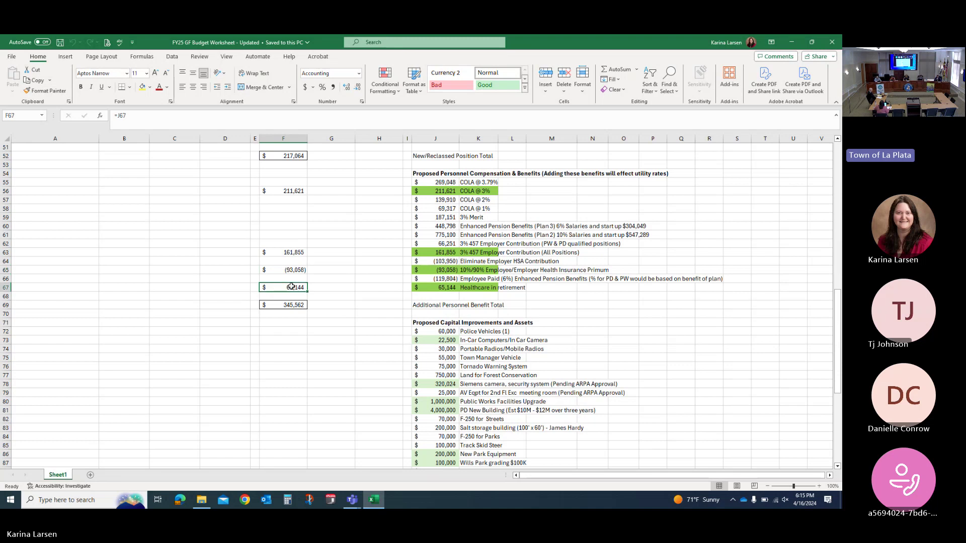
pyautogui.scroll(-1, 291, 284)
pyautogui.scroll(-5, 286, 271)
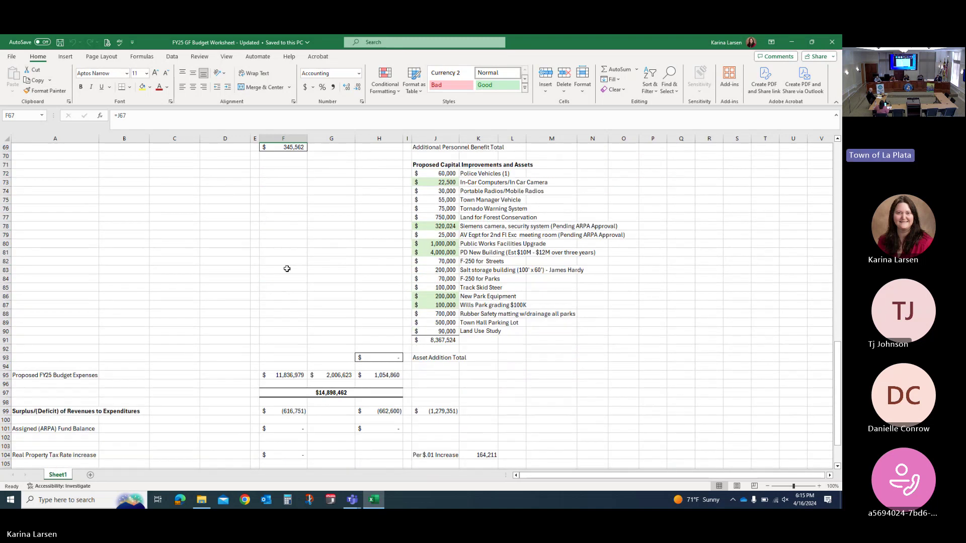
# Examine the operating deficit, Assigned (ARPA) Fund Balance and Real Property Tax Rate increase cells, plus the formula in F110
pyautogui.scroll(-4, 287, 268)
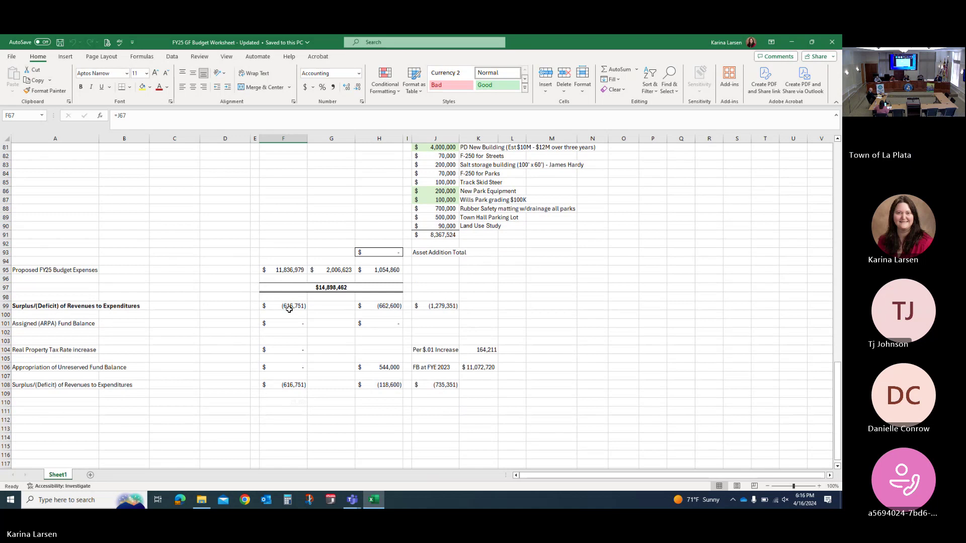
pyautogui.click(290, 308)
pyautogui.scroll(-1, 302, 317)
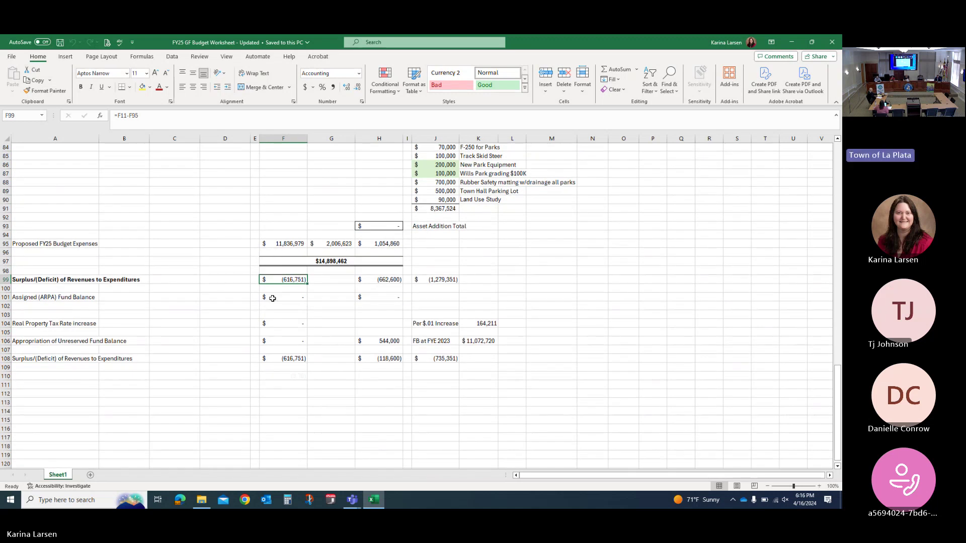
pyautogui.click(284, 299)
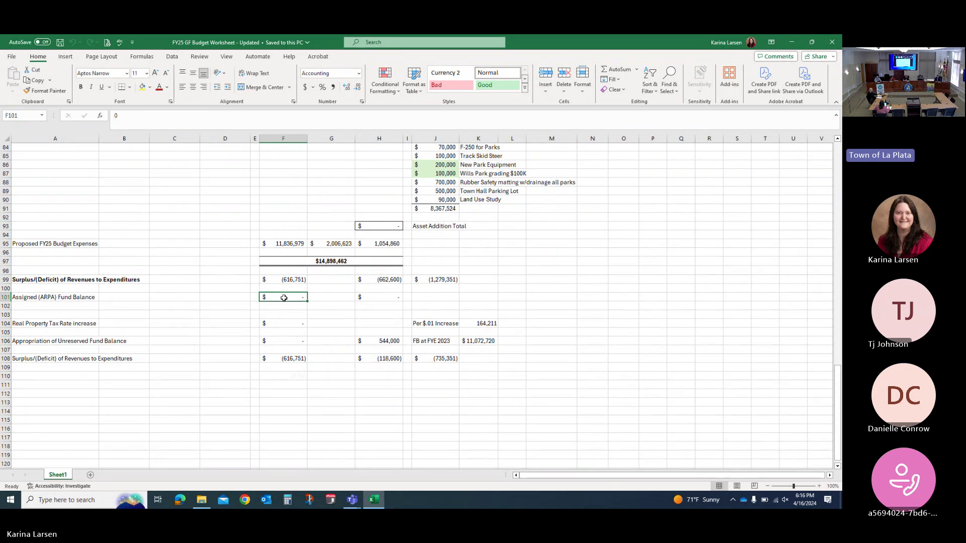
pyautogui.scroll(13, 283, 298)
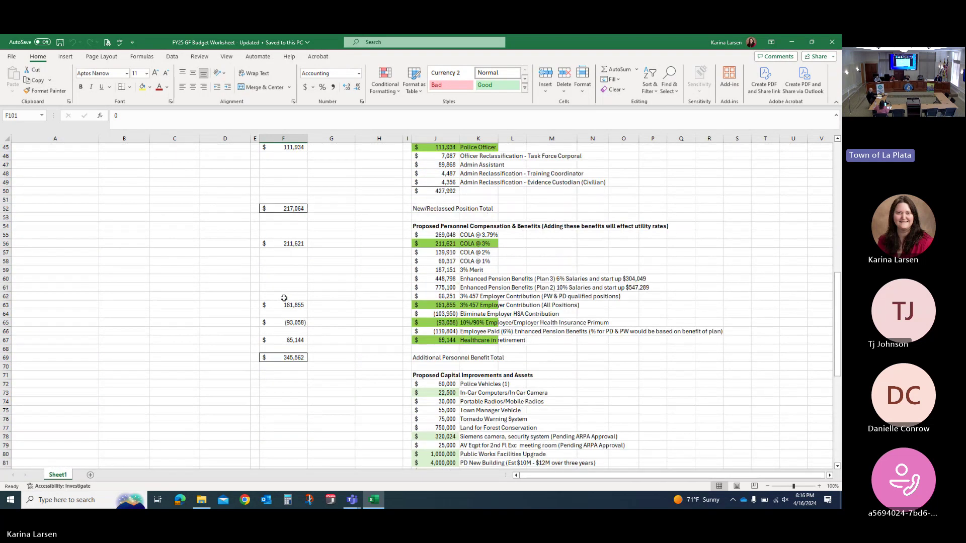
pyautogui.scroll(-11, 284, 298)
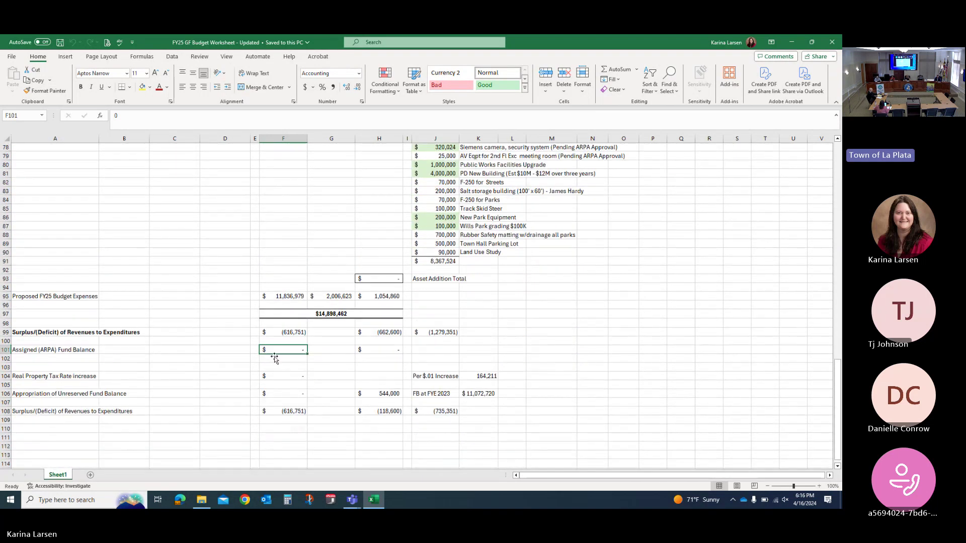
pyautogui.click(278, 376)
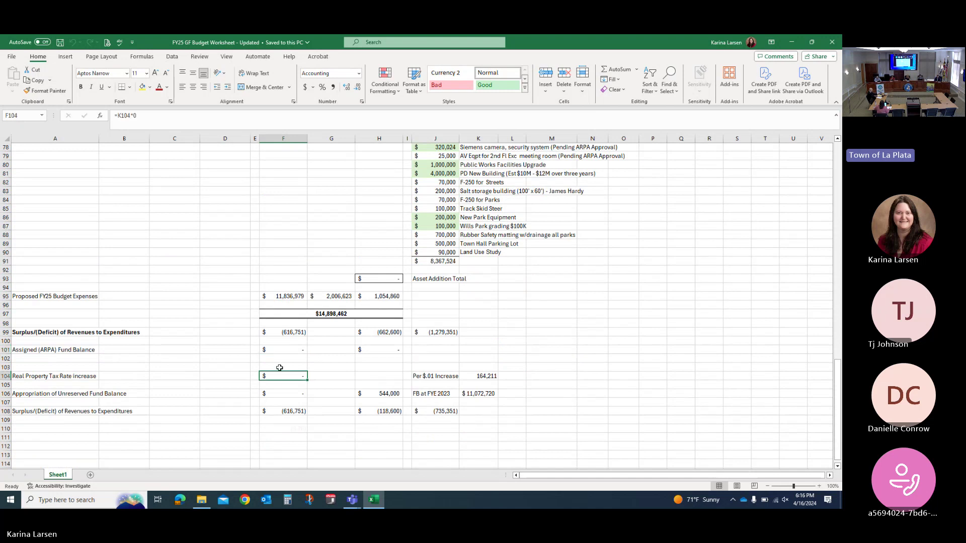
pyautogui.scroll(-2, 280, 367)
pyautogui.click(281, 374)
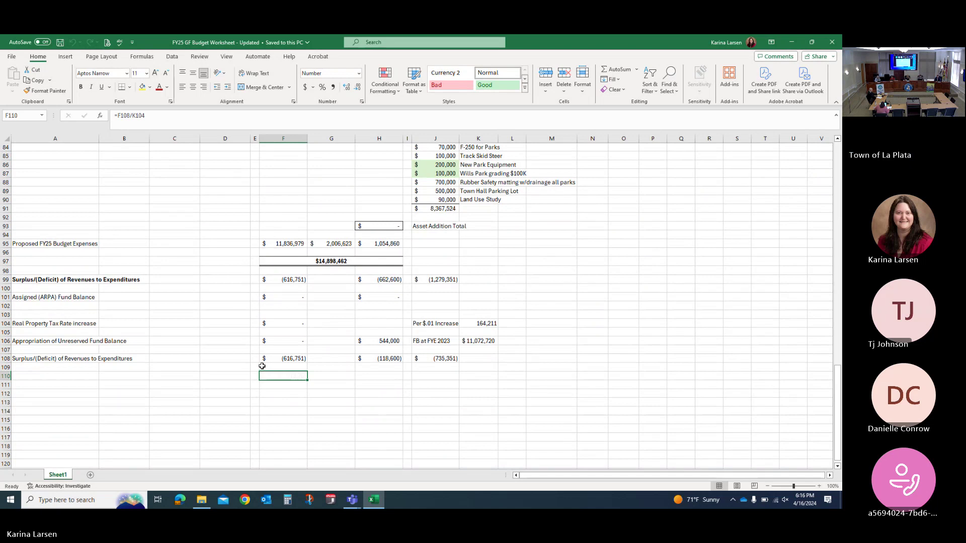
# Set the Real Property Tax Rate increase formula in F104 to =K104*0.0375
pyautogui.click(280, 323)
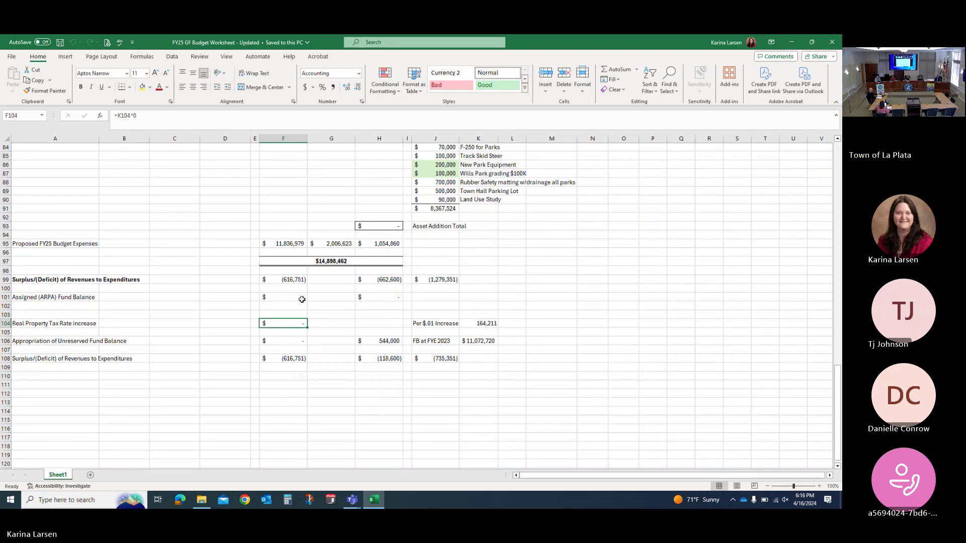
pyautogui.click(192, 124)
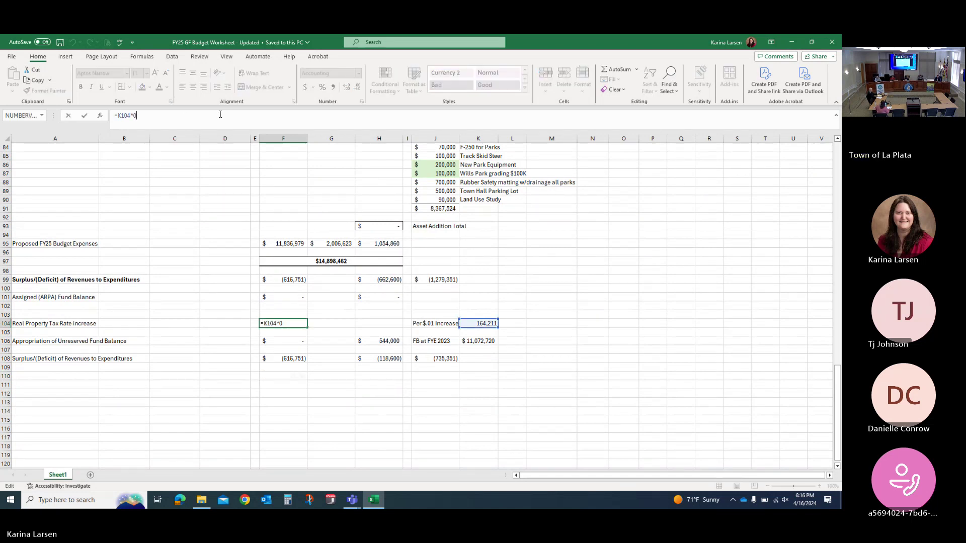
pyautogui.press('BackSpace')
pyautogui.write('.0375')
pyautogui.press('Return')
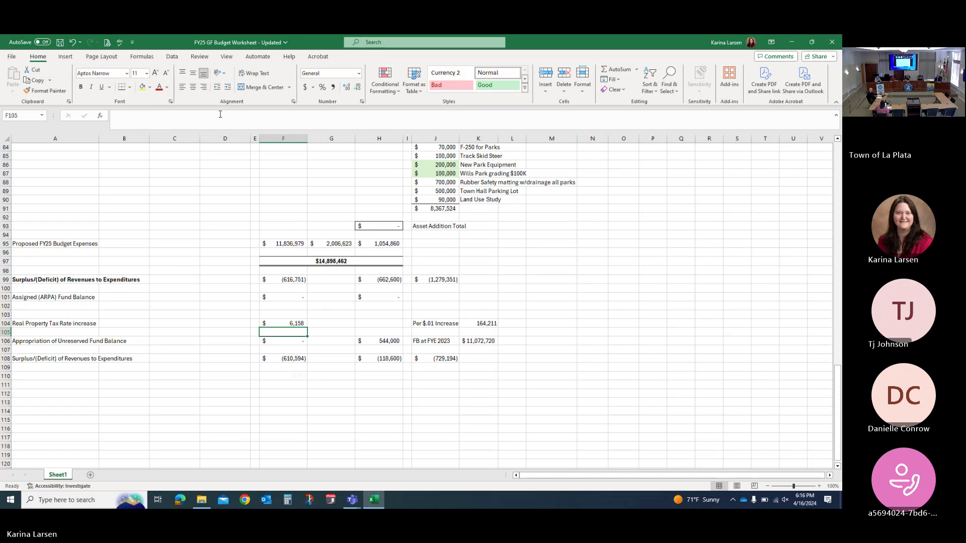
# Change the multiplier in the F104 tax rate increase formula to 0.375
pyautogui.click(270, 322)
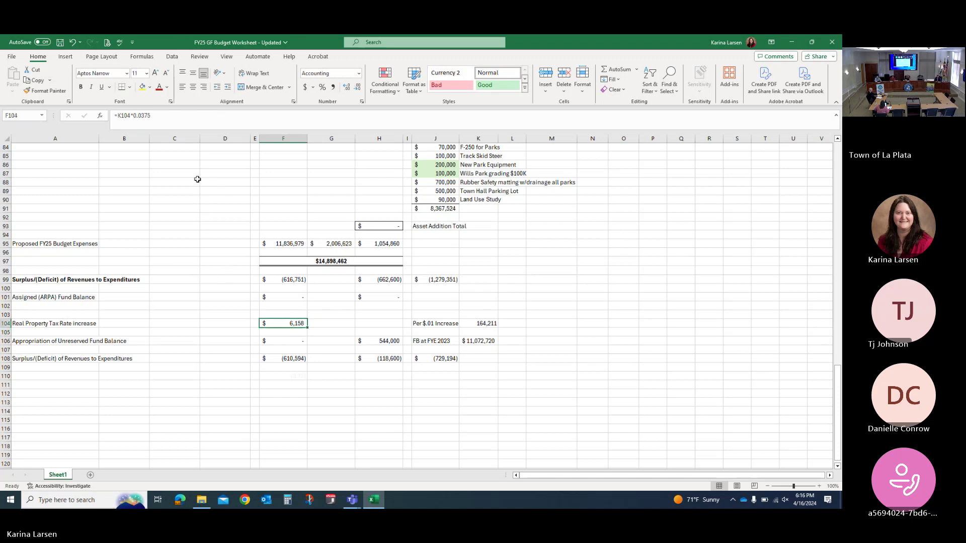
pyautogui.click(140, 115)
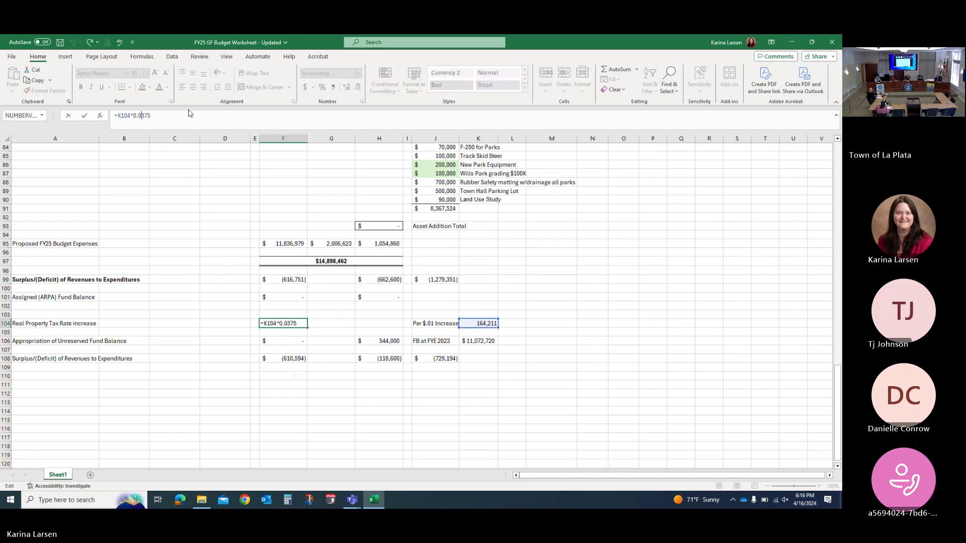
pyautogui.press('BackSpace')
pyautogui.press('Return')
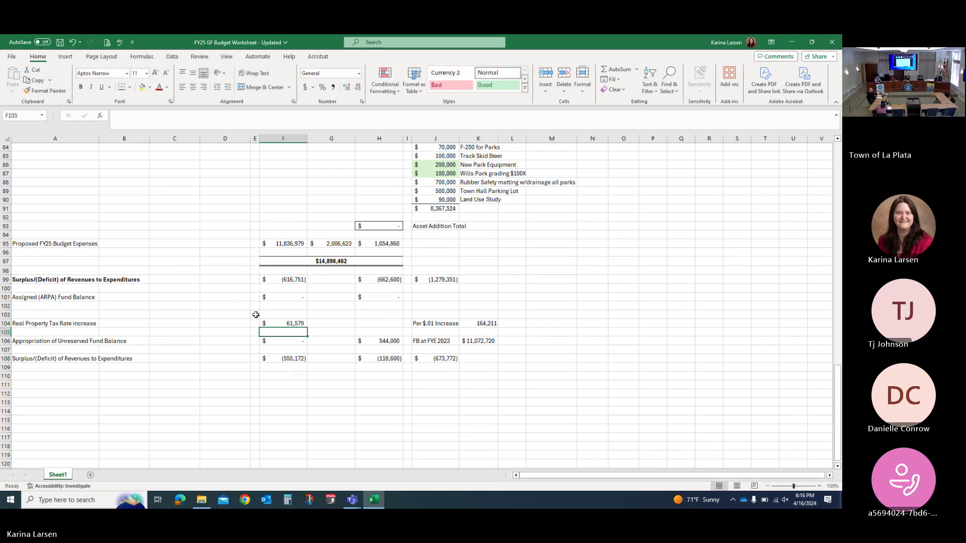
# Correct the Real Property Tax Rate increase formula in F104 to multiply K104 by 3.75
pyautogui.click(276, 323)
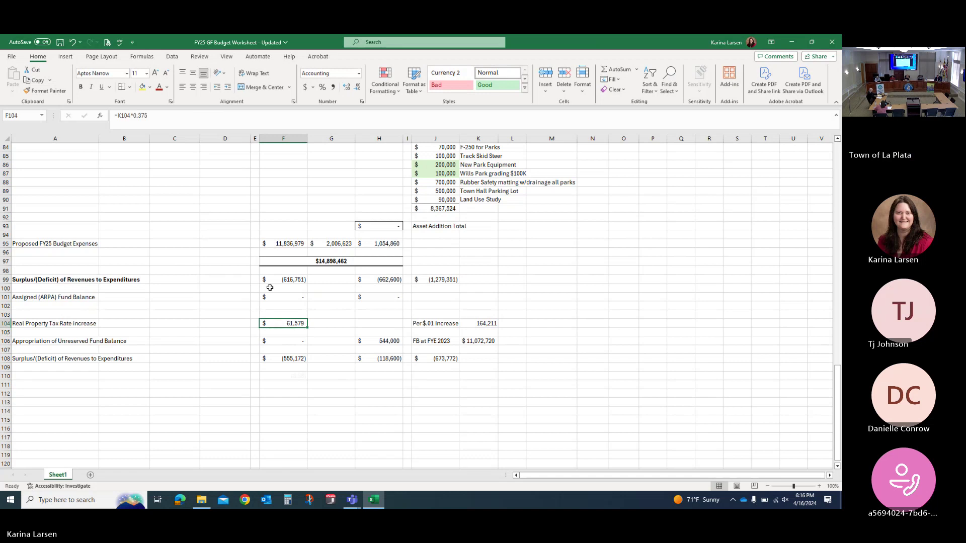
pyautogui.click(141, 117)
pyautogui.press('BackSpace')
pyautogui.press('BackSpace')
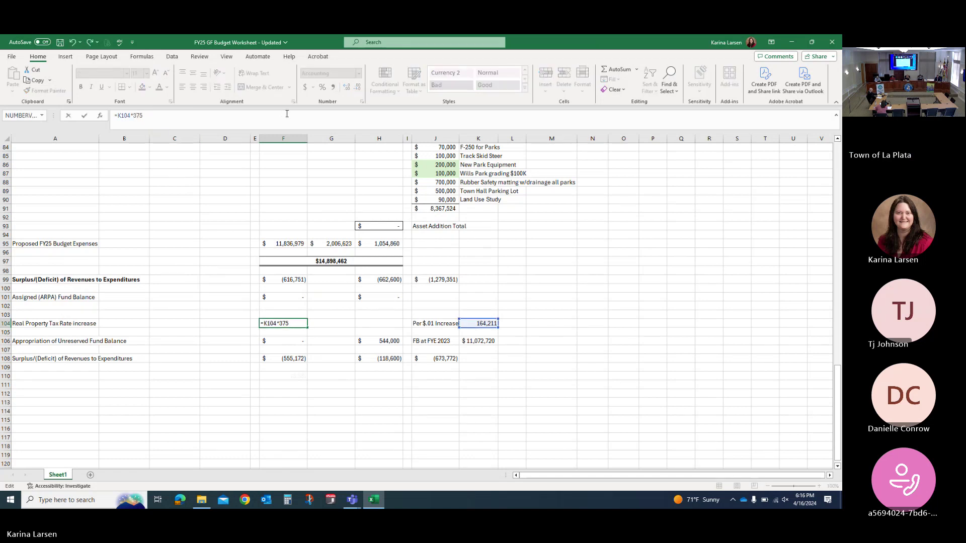
pyautogui.write('.')
pyautogui.press('Return')
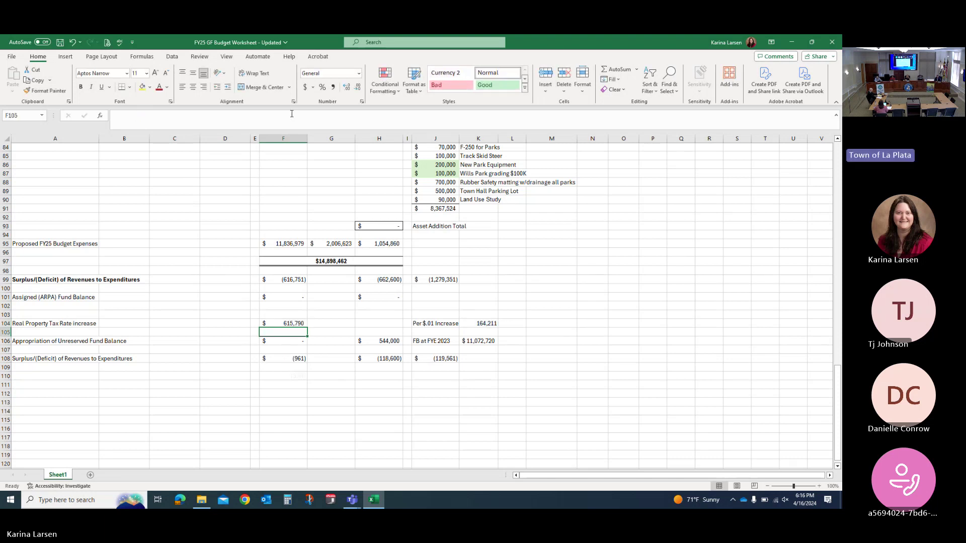
# Review the F104 tax rate increase formula, the proposed capital and personnel lists, and the IT Support Specialist cost in F44
pyautogui.click(276, 323)
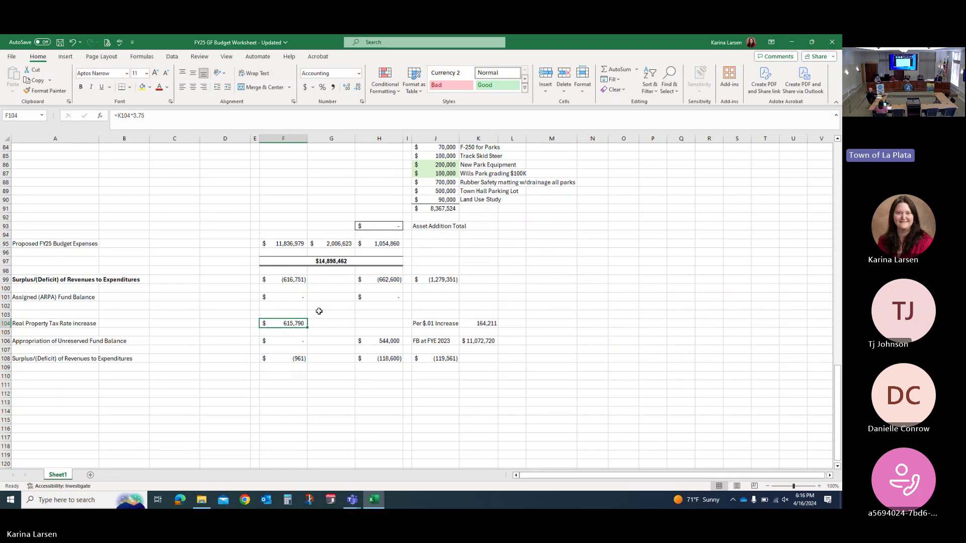
pyautogui.scroll(-1, 320, 308)
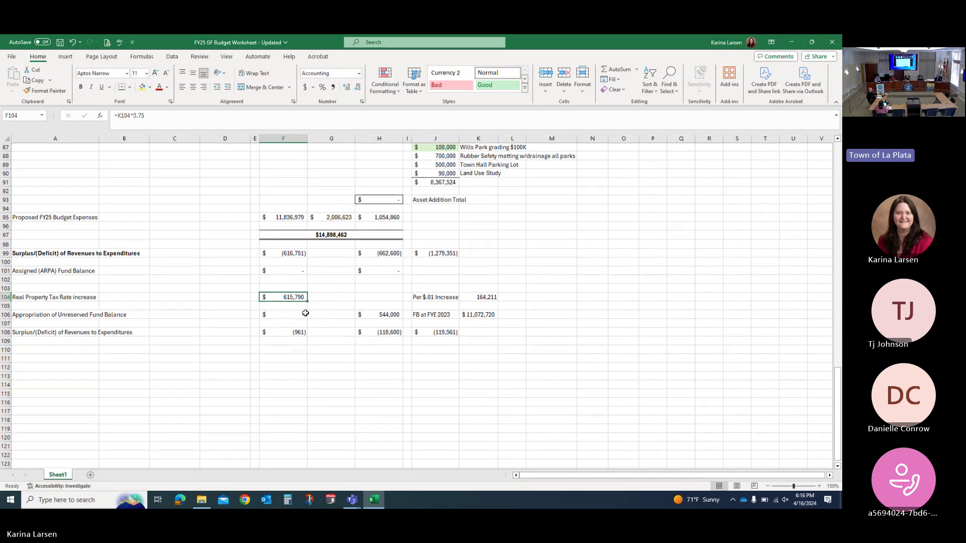
pyautogui.scroll(-1, 302, 312)
pyautogui.scroll(7, 302, 302)
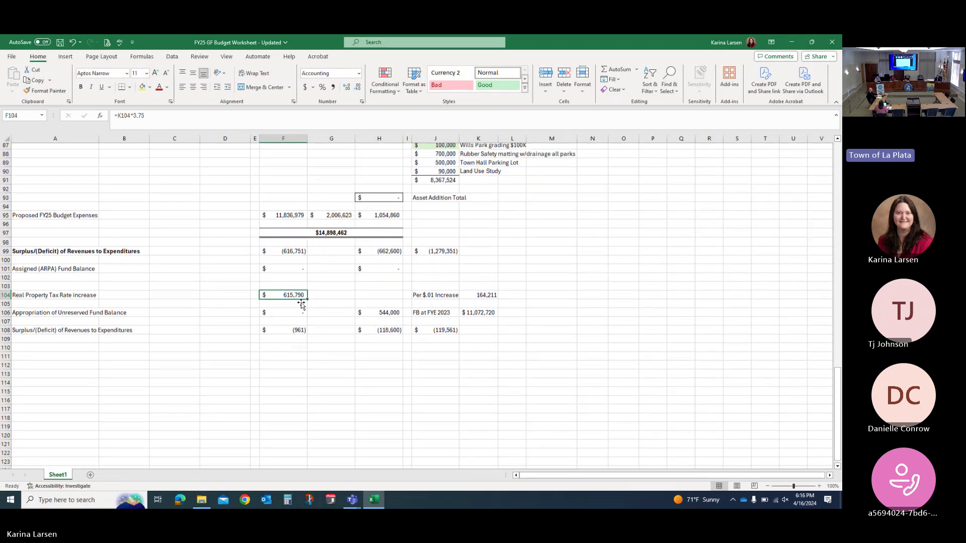
pyautogui.scroll(12, 281, 271)
pyautogui.scroll(-10, 280, 270)
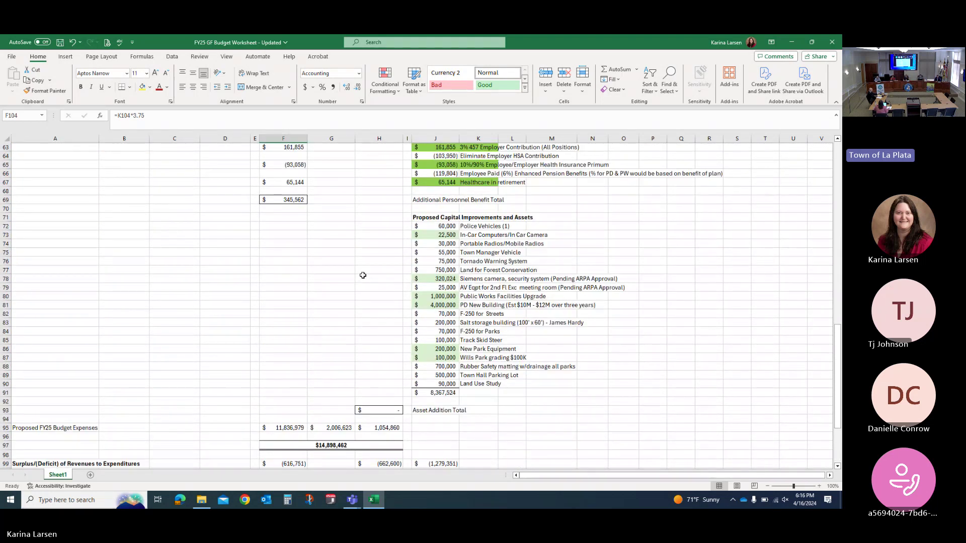
pyautogui.scroll(7, 358, 262)
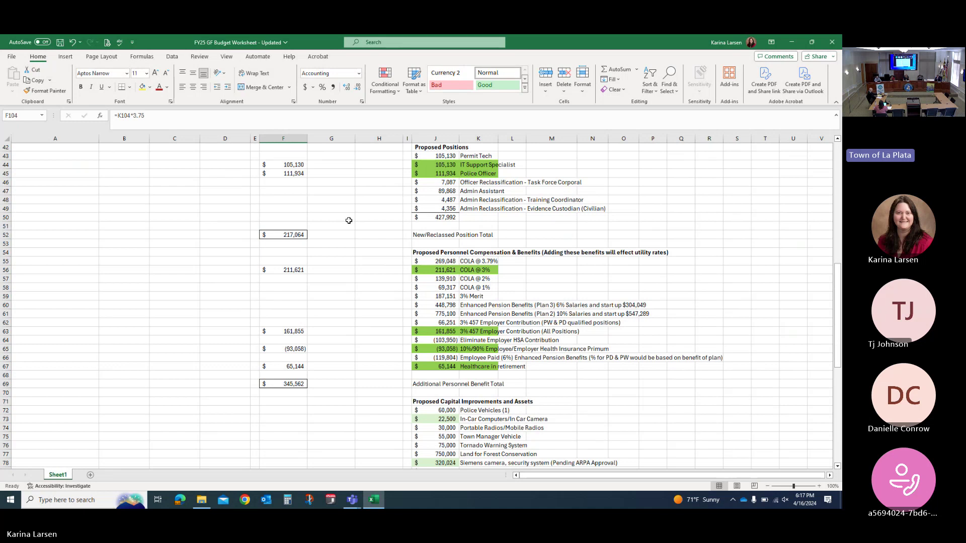
pyautogui.scroll(3, 348, 220)
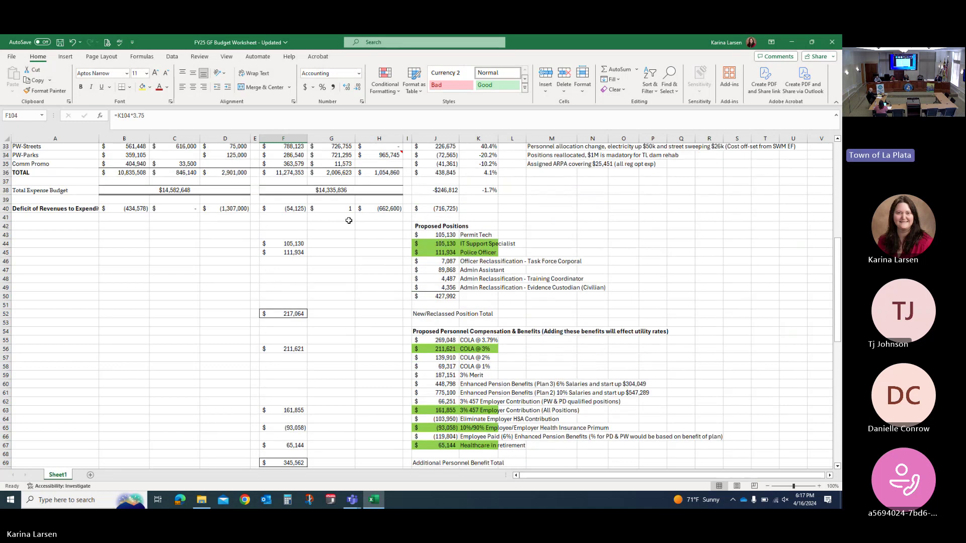
pyautogui.click(287, 243)
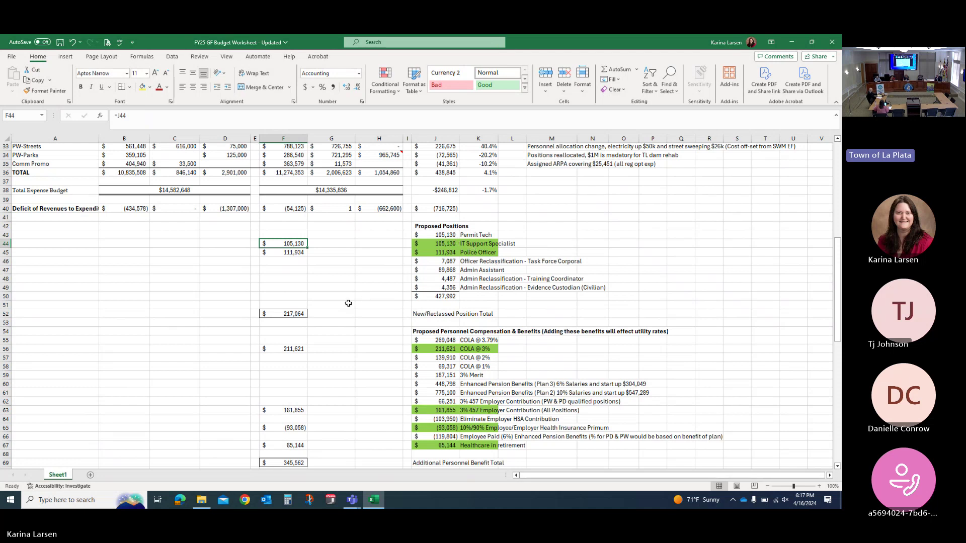
pyautogui.scroll(-15, 348, 303)
pyautogui.scroll(-1, 348, 303)
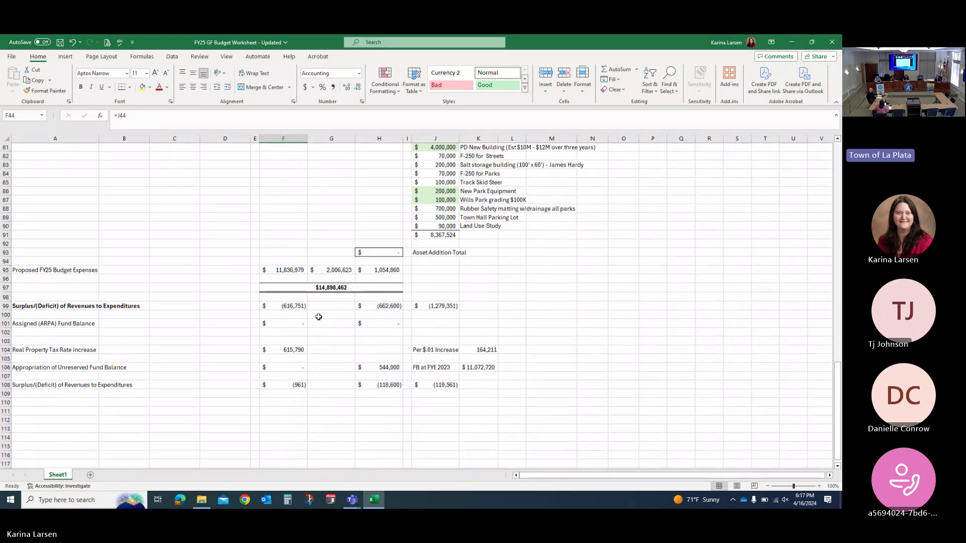
# Change the Real Property Tax Rate increase formula in F104 to =K104*0
pyautogui.click(295, 350)
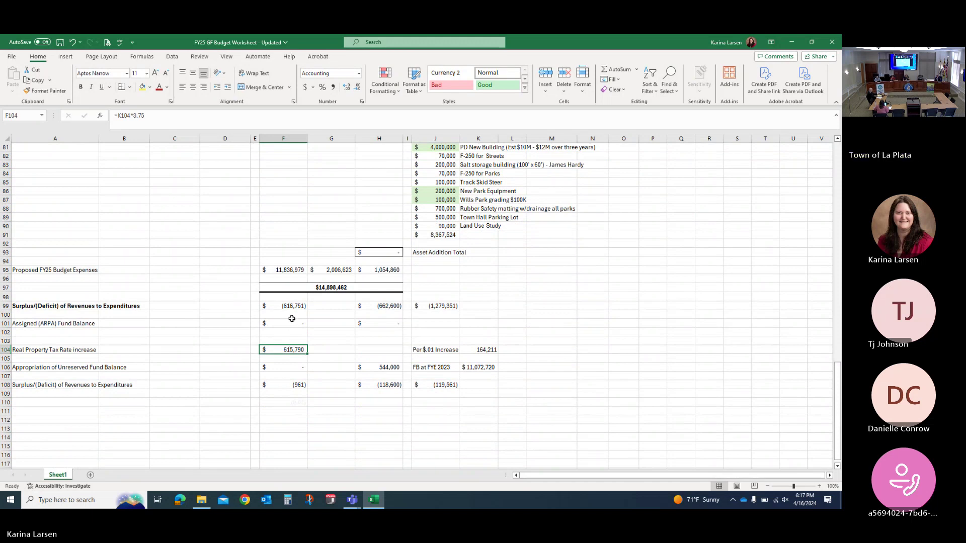
pyautogui.click(300, 366)
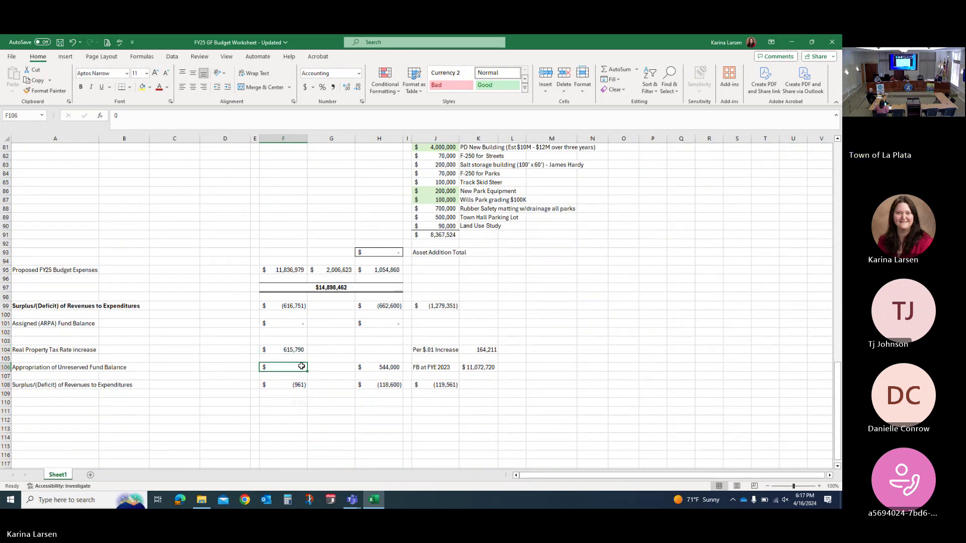
pyautogui.click(293, 349)
pyautogui.click(170, 123)
pyautogui.press('BackSpace')
pyautogui.press('BackSpace')
pyautogui.press('BackSpace')
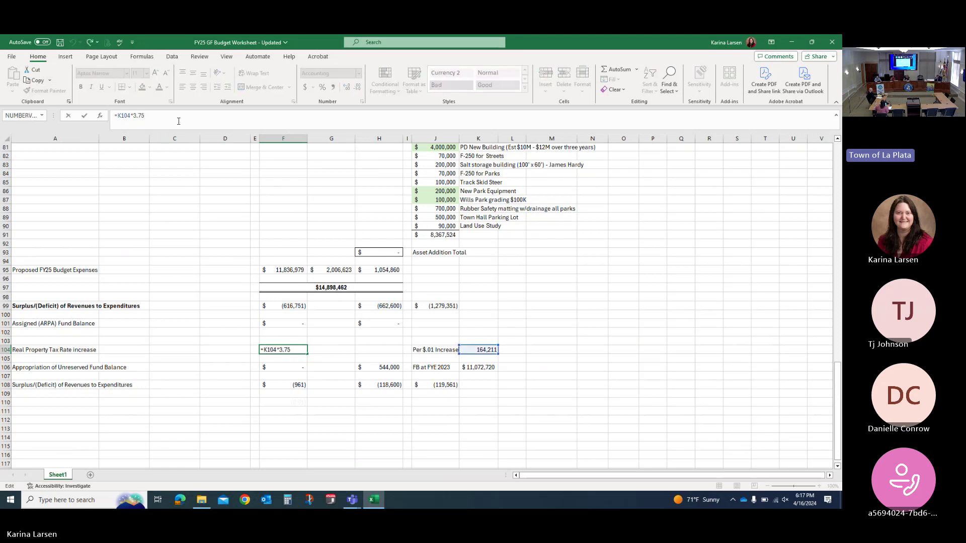
pyautogui.press('BackSpace')
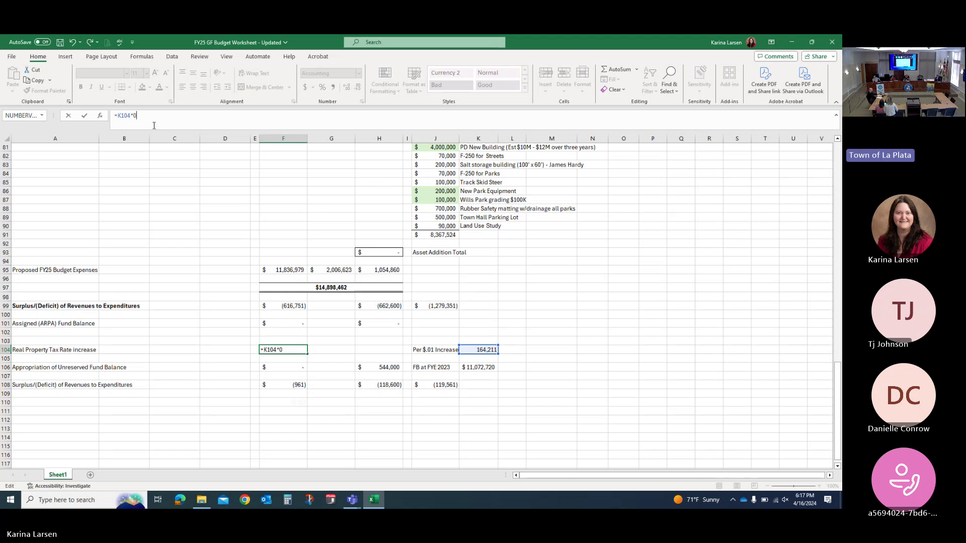
pyautogui.write('0')
pyautogui.press('Return')
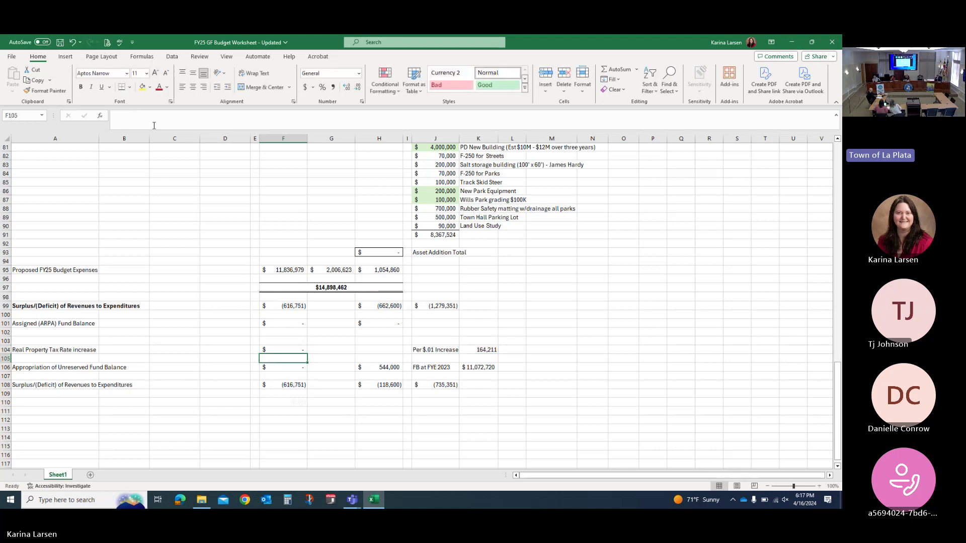
pyautogui.click(317, 349)
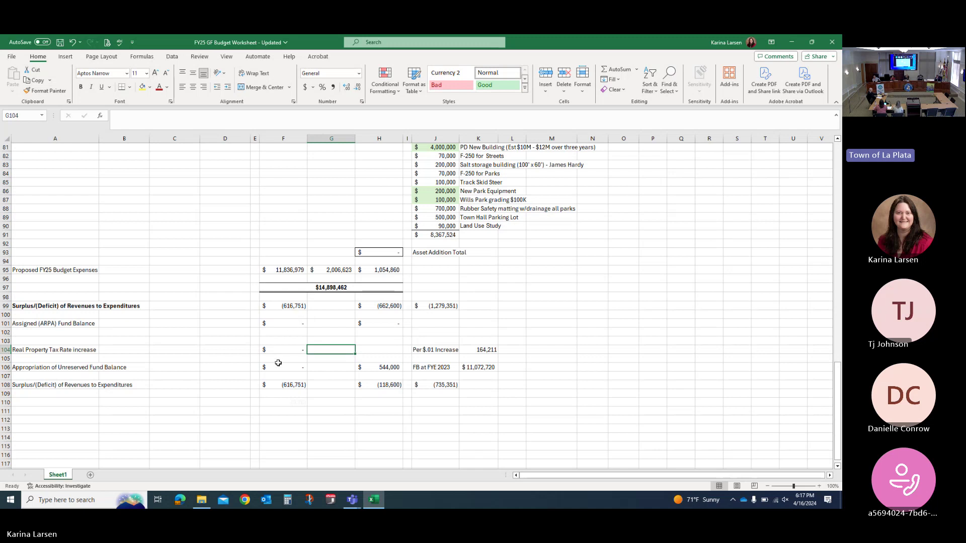
# Examine the proposed personnel benefit amounts in column F, covering the 457 contribution, health insurance premium and healthcare in retirement
pyautogui.click(332, 333)
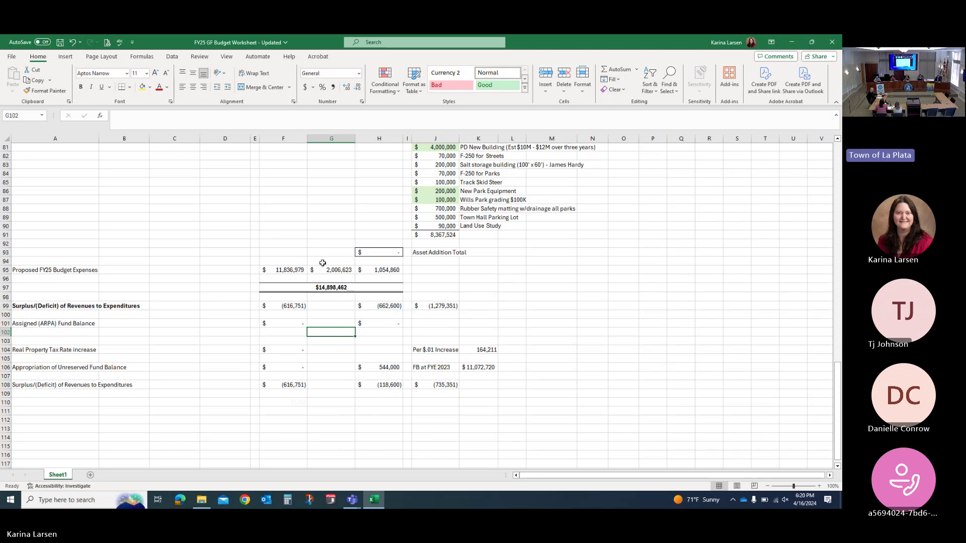
pyautogui.click(297, 229)
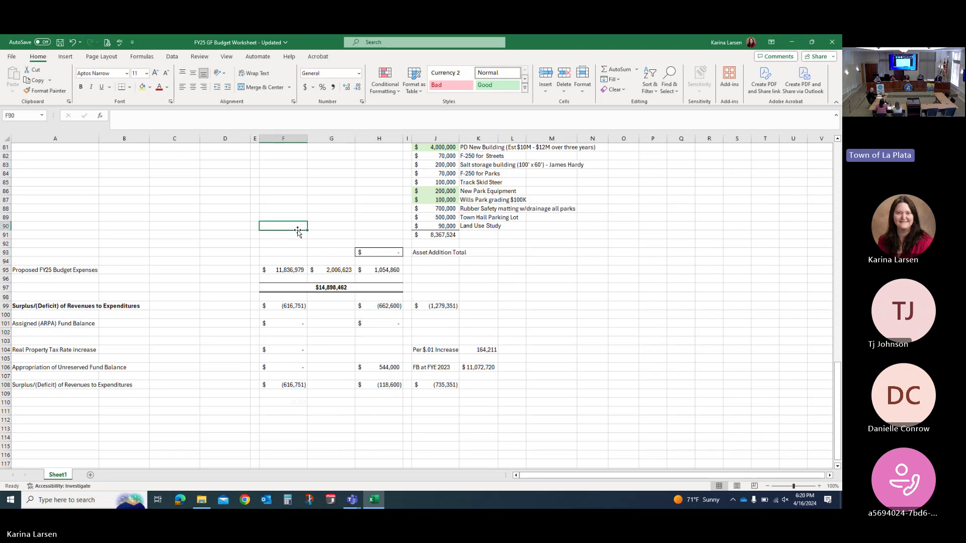
pyautogui.scroll(8, 298, 229)
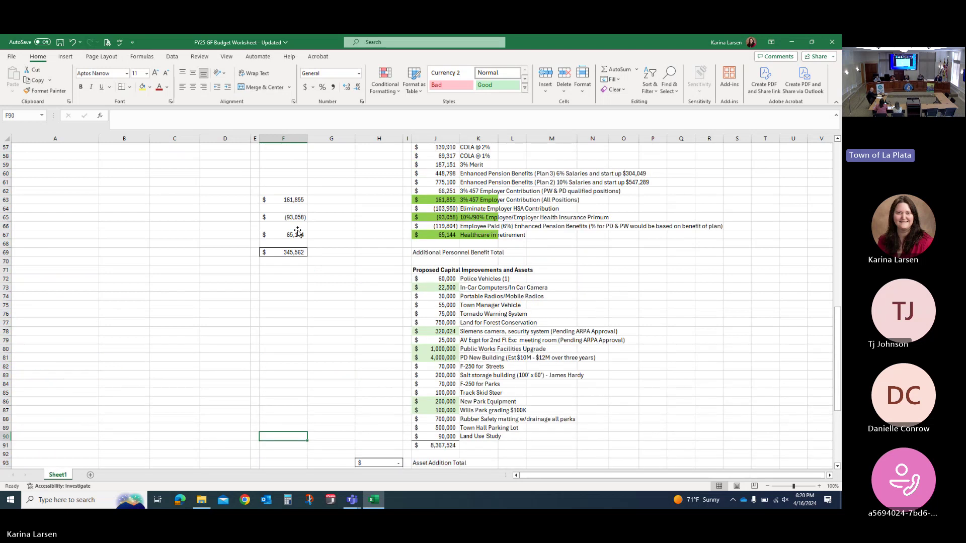
pyautogui.scroll(12, 297, 230)
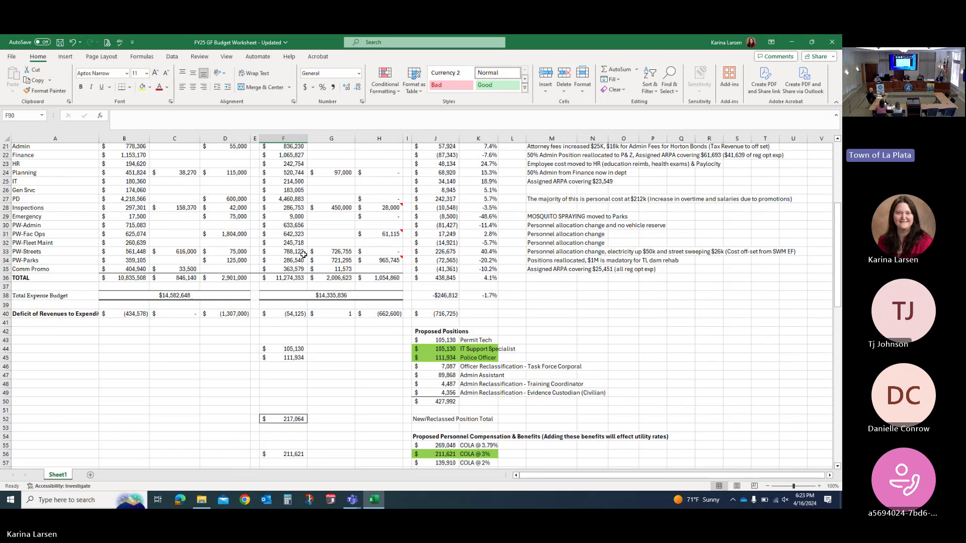
pyautogui.scroll(-5, 343, 257)
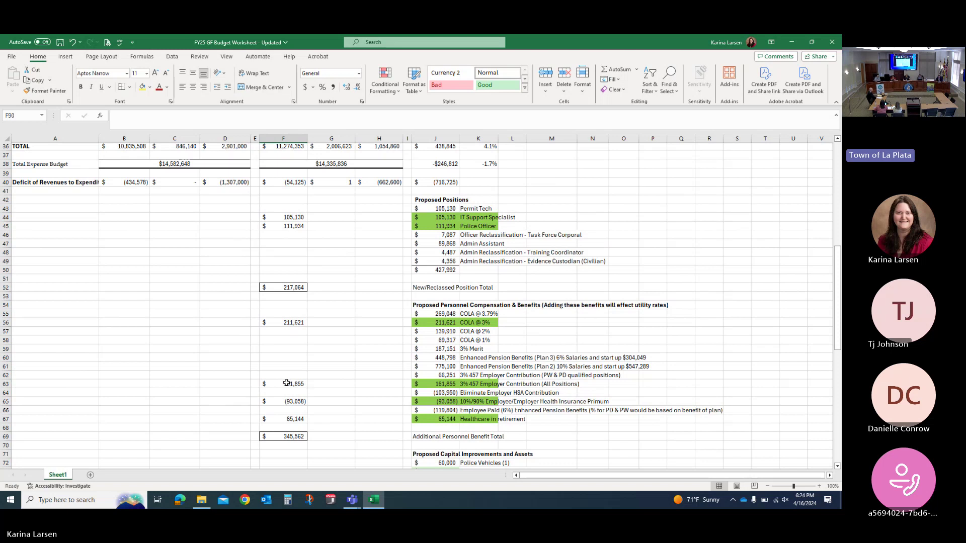
pyautogui.click(280, 401)
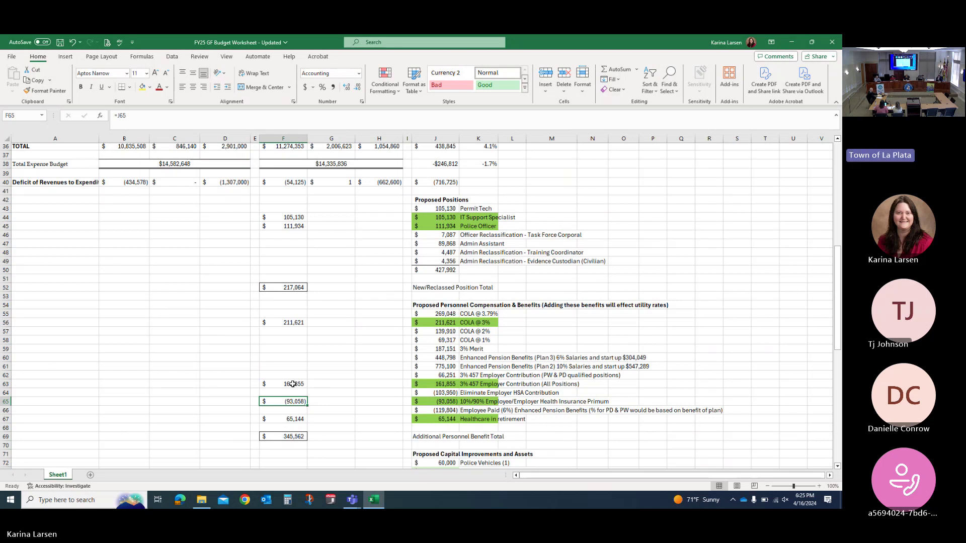
pyautogui.moveTo(293, 384); pyautogui.dragTo(291, 417)
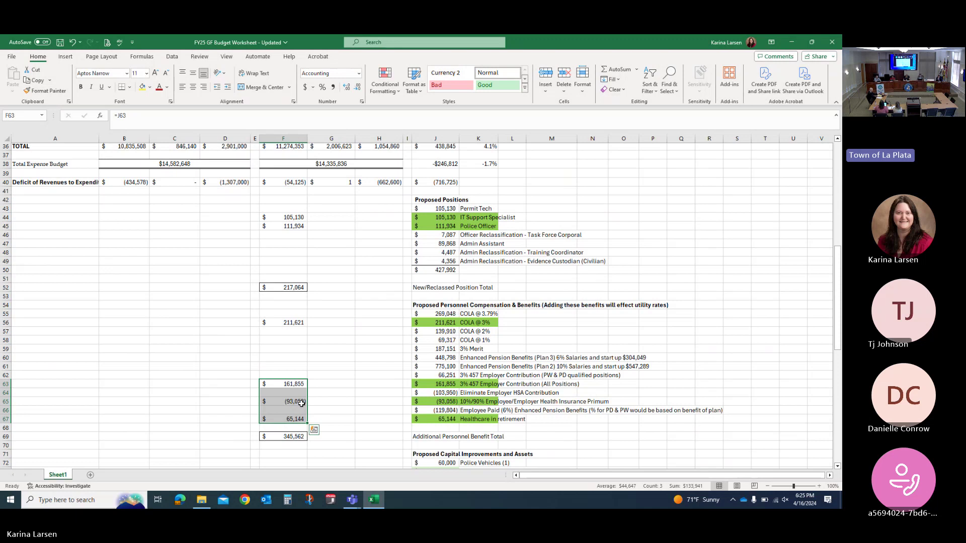
pyautogui.click(296, 387)
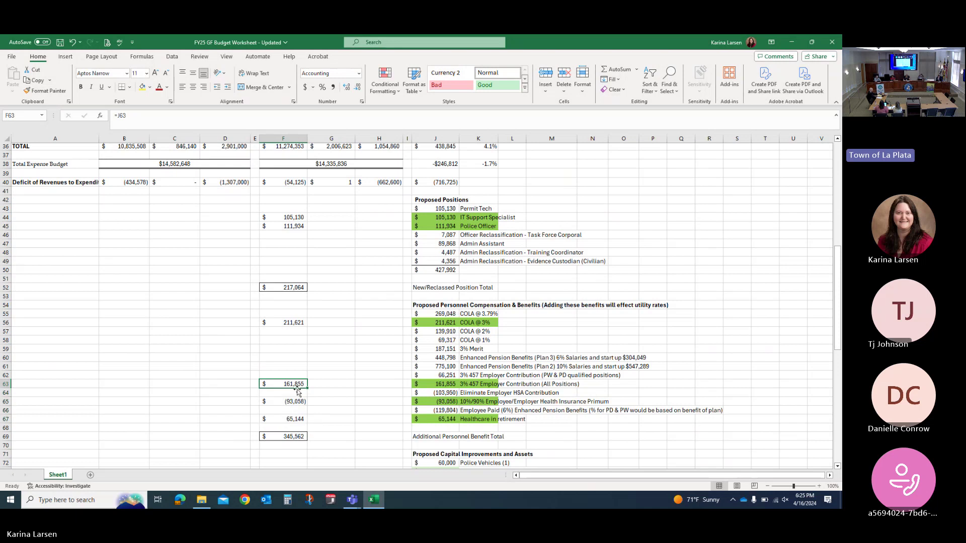
pyautogui.click(297, 418)
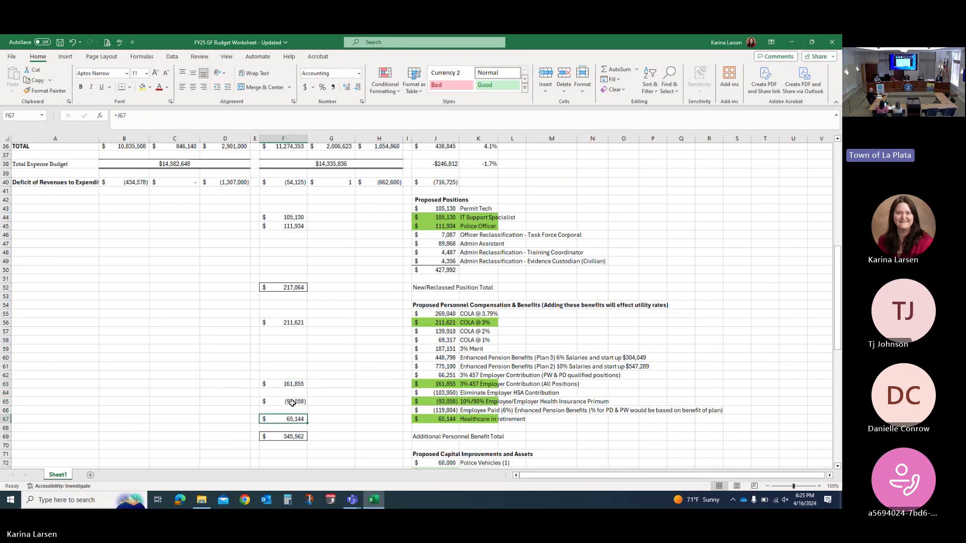
pyautogui.click(291, 402)
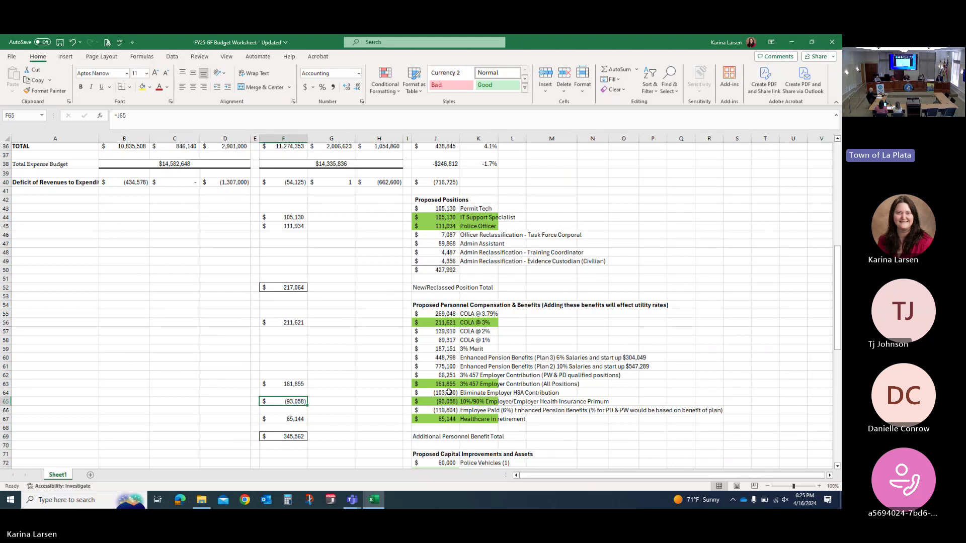
pyautogui.click(281, 356)
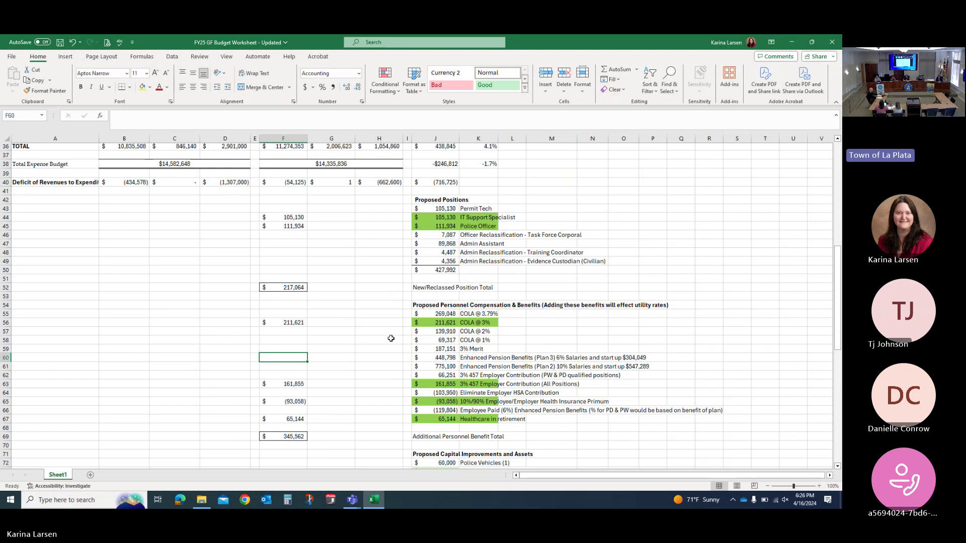
# Examine the IT Support Specialist cost in F44, the operating deficit formula in F40, and the revenue and department expense tables
pyautogui.scroll(-1, 390, 339)
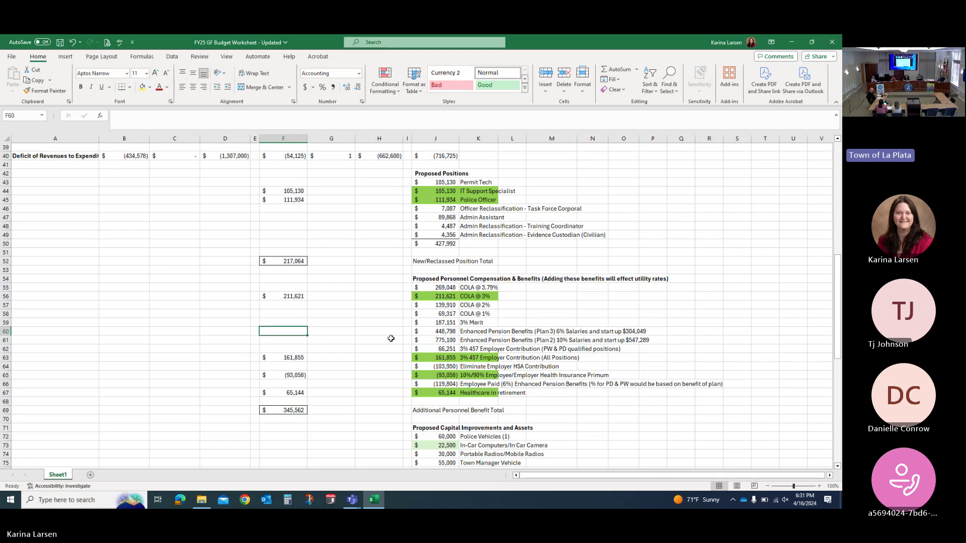
pyautogui.scroll(3, 391, 338)
pyautogui.click(290, 267)
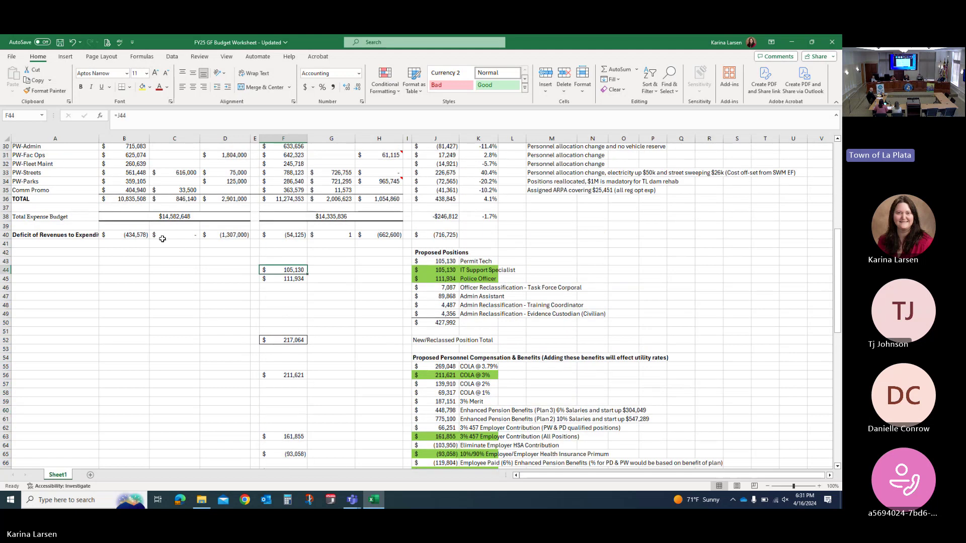
pyautogui.click(269, 244)
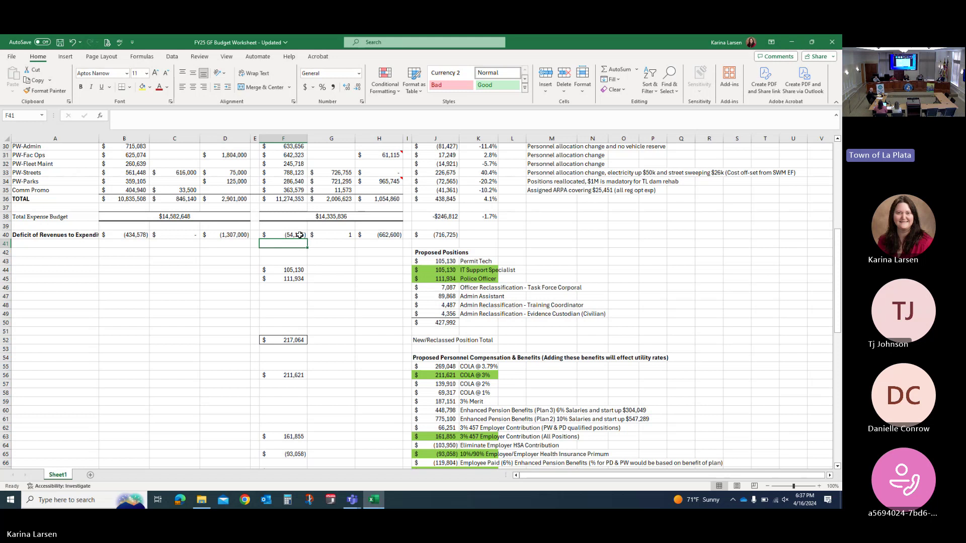
pyautogui.press('Up')
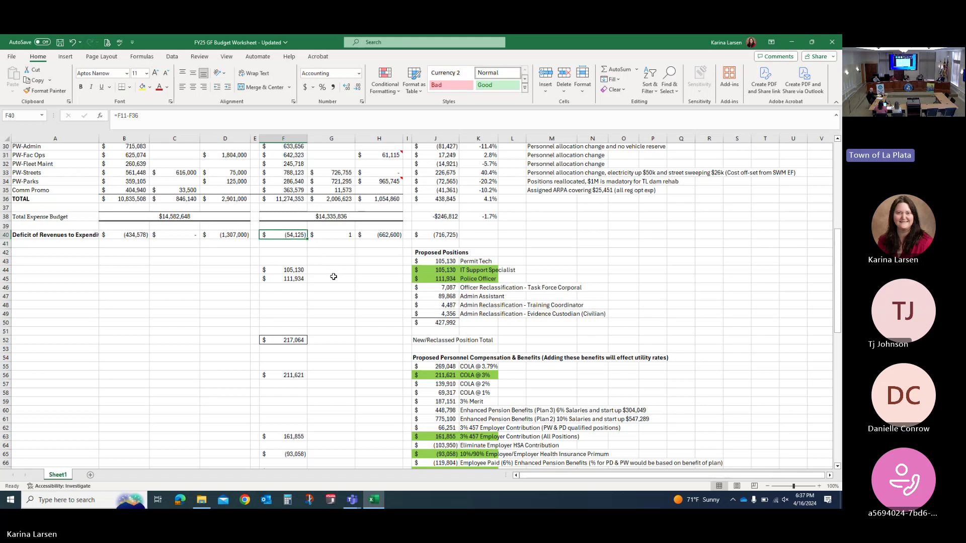
pyautogui.scroll(6, 335, 275)
pyautogui.scroll(2, 335, 276)
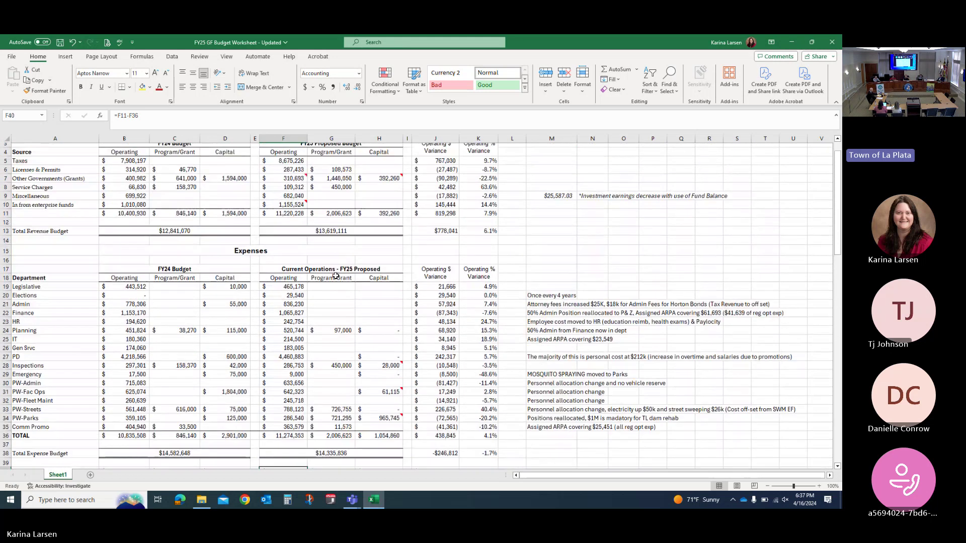
pyautogui.scroll(-4, 335, 275)
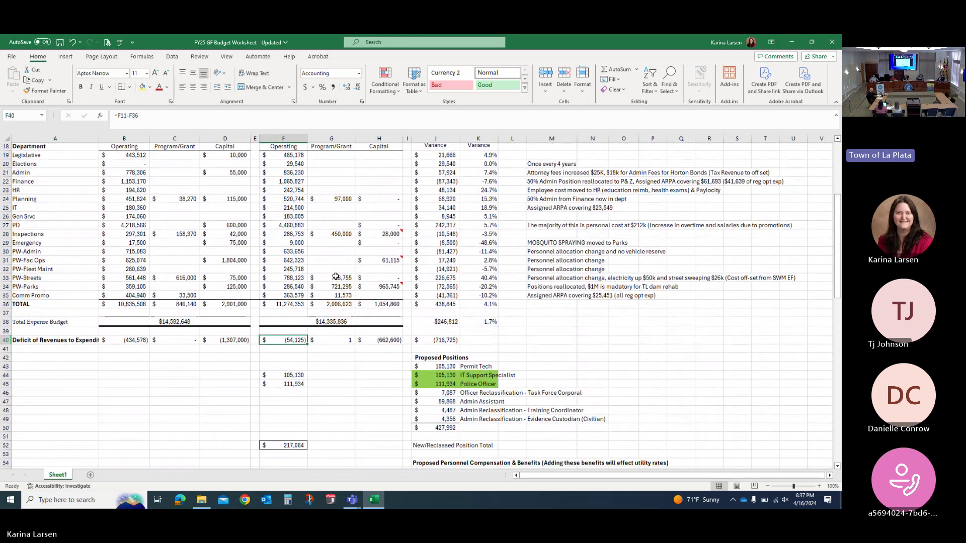
pyautogui.scroll(-1, 336, 277)
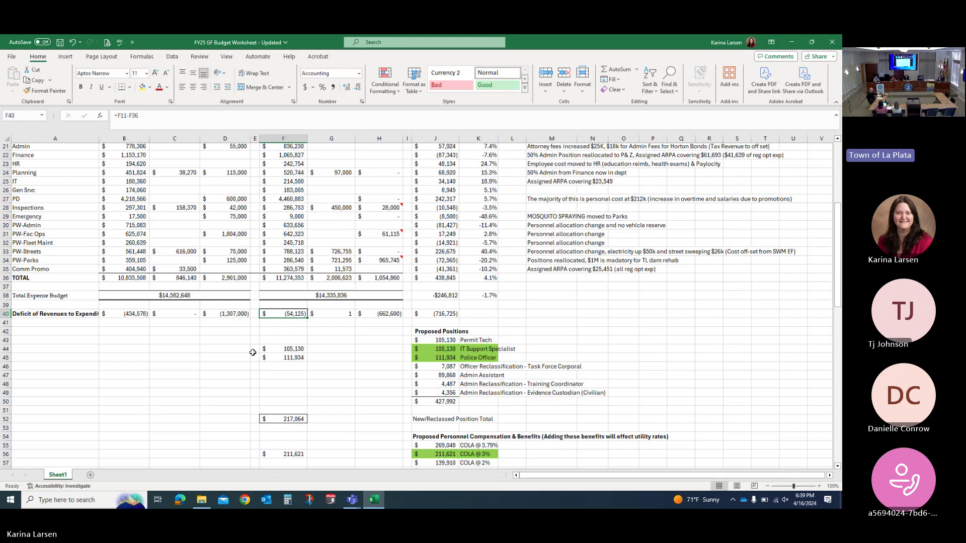
# Review the Permit Tech and IT Support Specialist rows under Proposed Positions, along with the compensation and benefits list
pyautogui.click(5, 340)
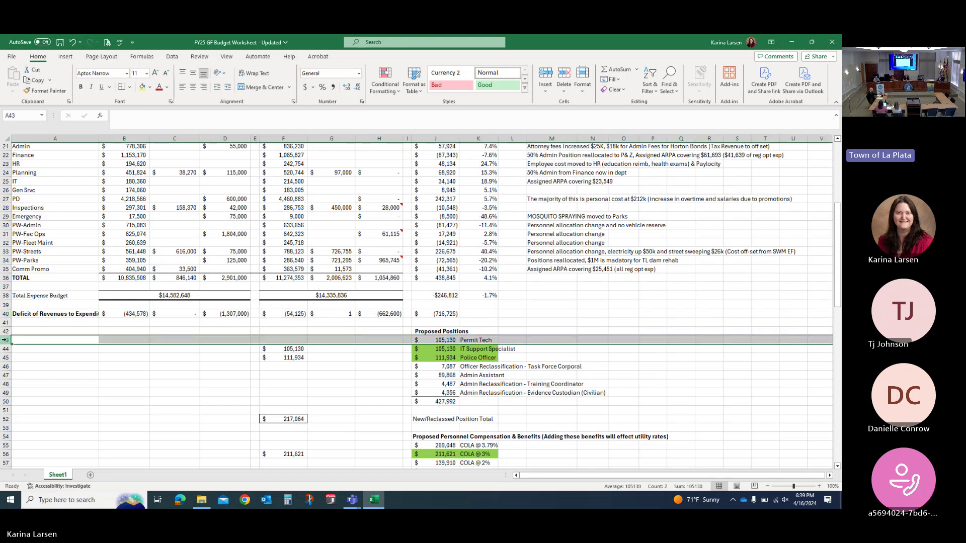
pyautogui.click(5, 348)
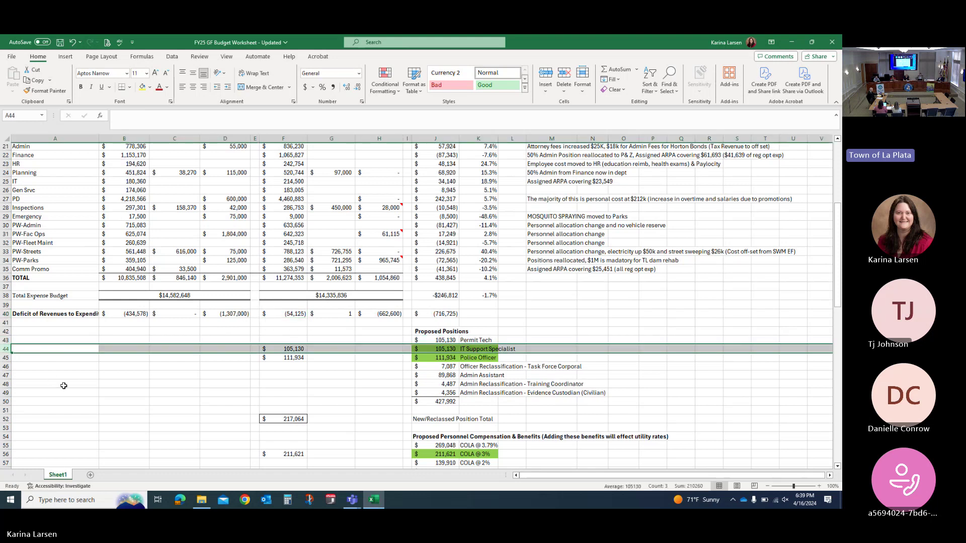
pyautogui.scroll(-3, 63, 385)
pyautogui.scroll(-2, 64, 386)
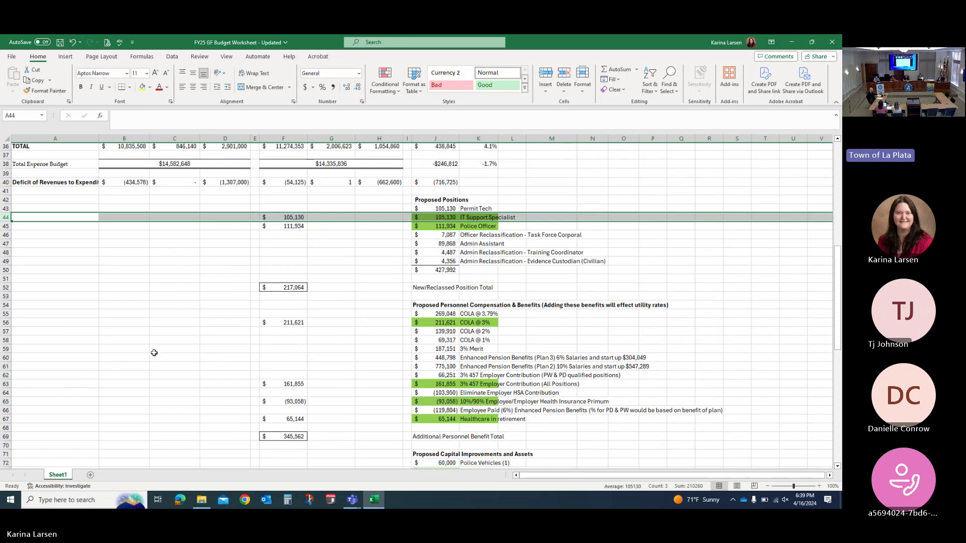
# Examine the COLA @ 3% row and the 10%/90% Employee/Employer Health Insurance Premium row under Proposed Personnel Compensation & Benefits
pyautogui.click(4, 321)
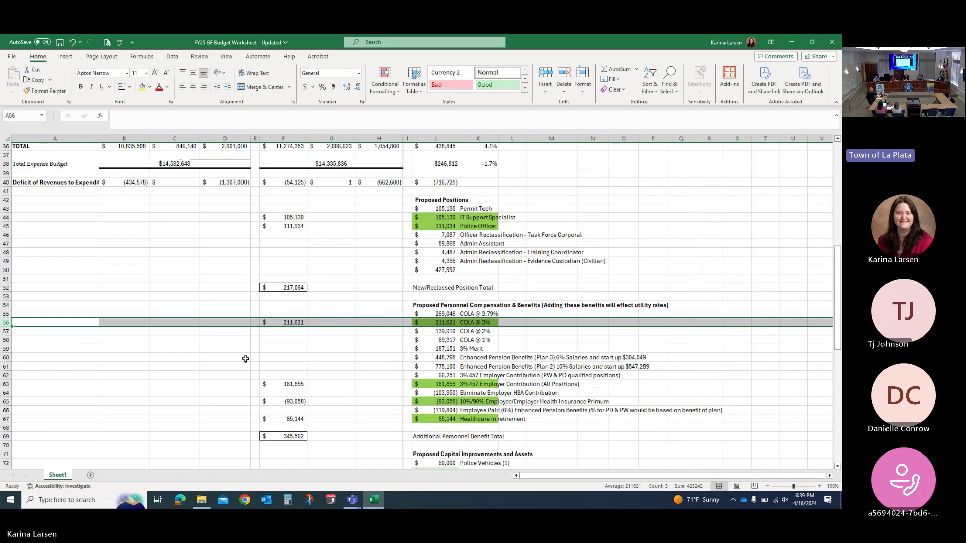
pyautogui.scroll(-2, 244, 358)
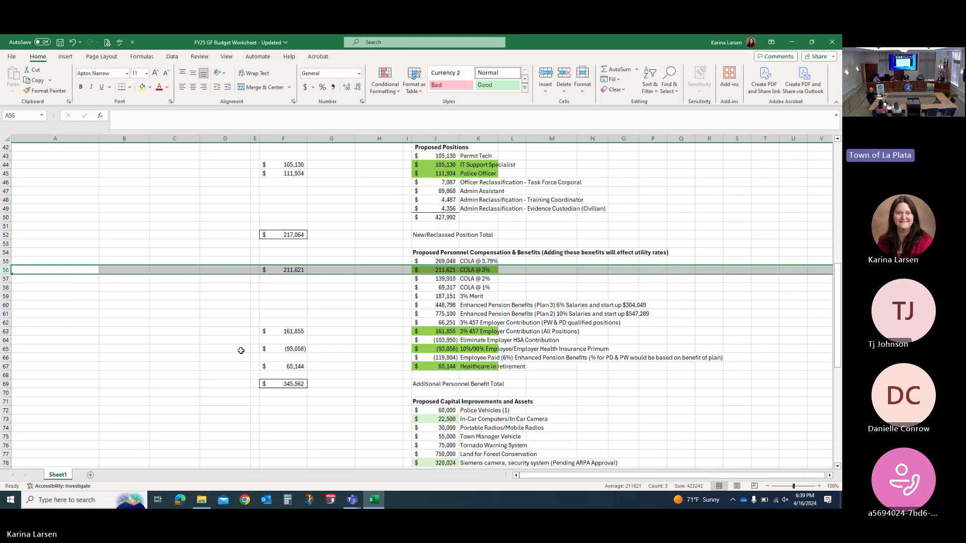
pyautogui.click(234, 348)
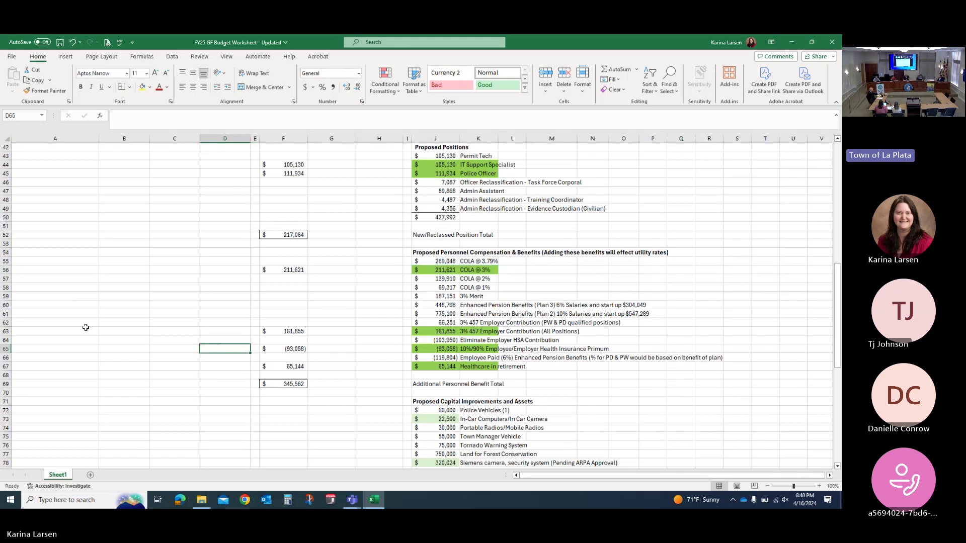
pyautogui.click(4, 349)
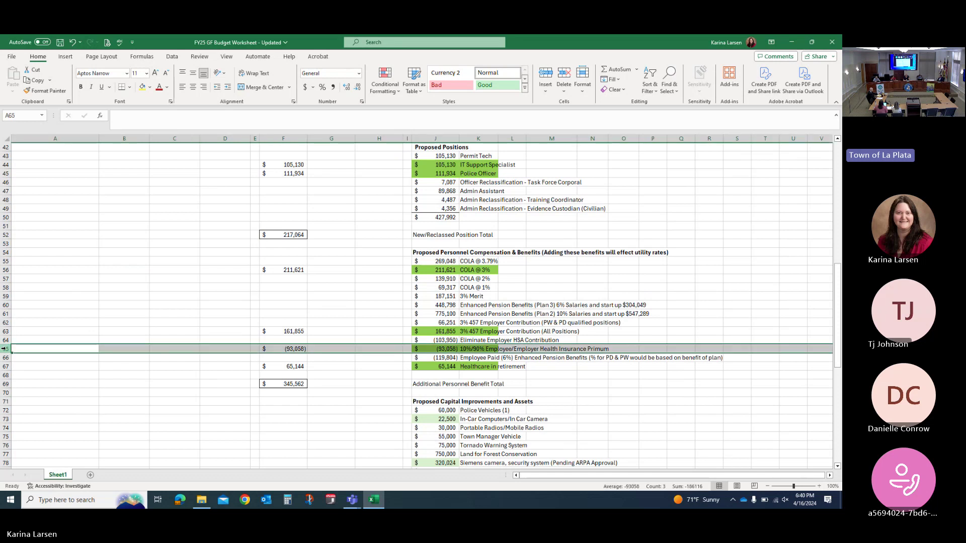
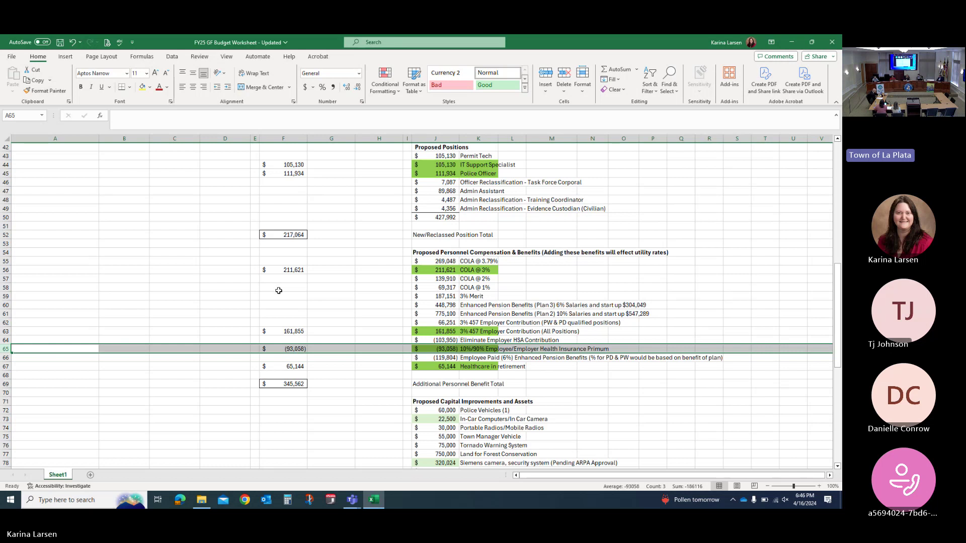
# Clear the 3% 457 Employer Contribution (All Positions) amount in F63 and the Healthcare in retirement amount in F67
pyautogui.scroll(-1, 289, 309)
pyautogui.click(291, 305)
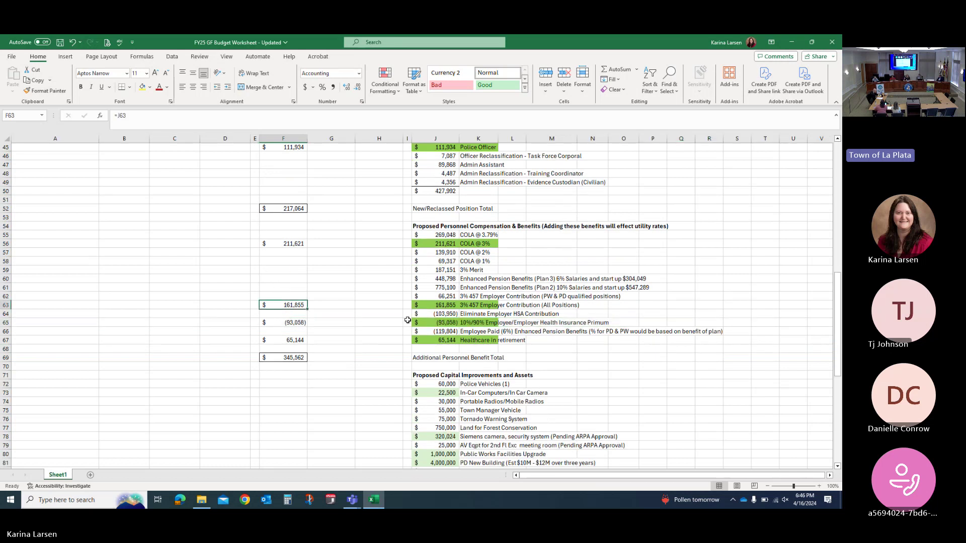
pyautogui.press('Delete')
pyautogui.click(290, 340)
pyautogui.press('Delete')
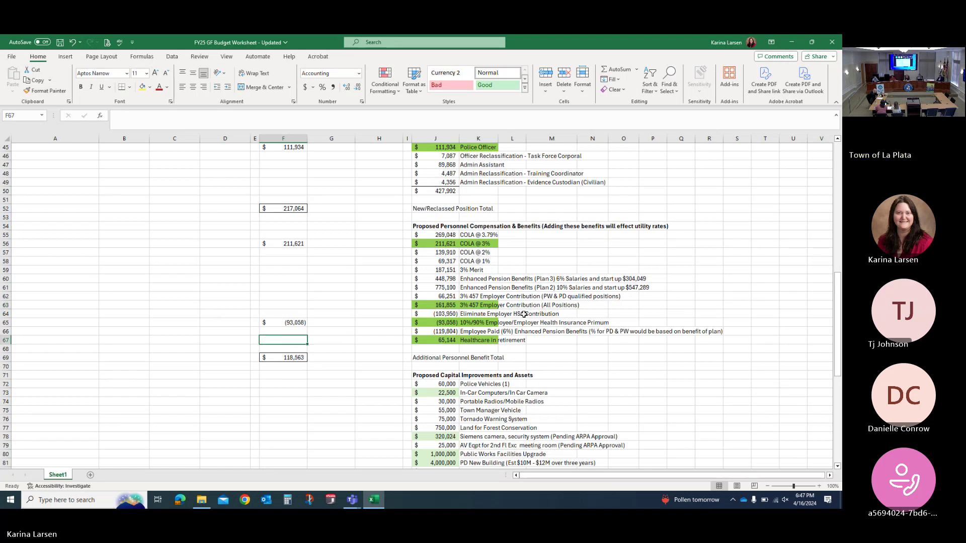
# Clear the Police Officer cost in F45 and check the Surplus/(Deficit) of Revenues to Expenditures rows
pyautogui.scroll(1, 407, 279)
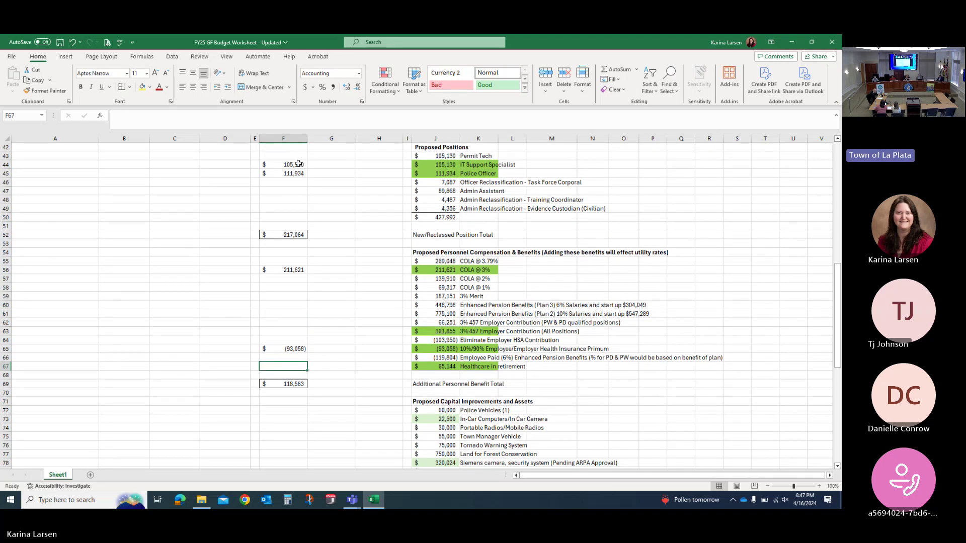
pyautogui.click(287, 173)
pyautogui.scroll(1, 500, 266)
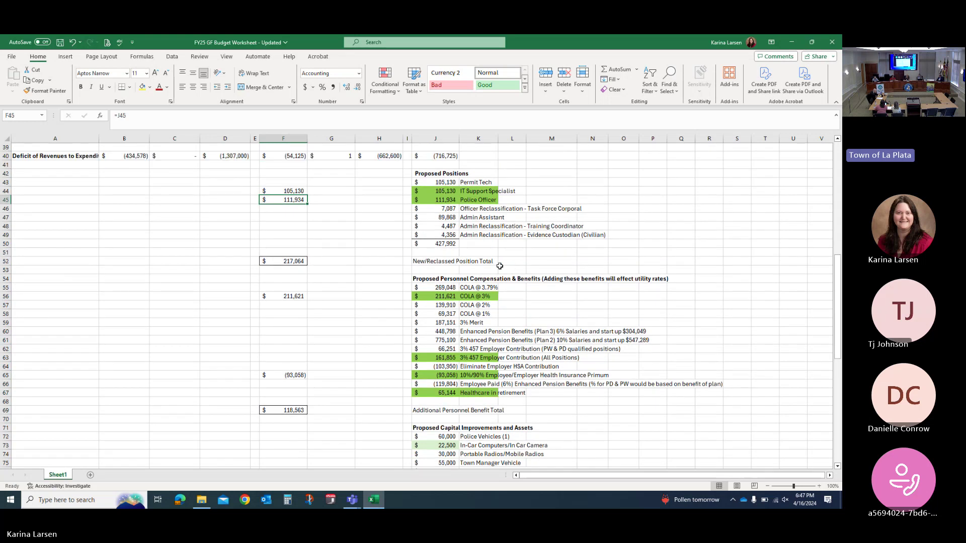
pyautogui.press('Delete')
pyautogui.scroll(-2, 291, 313)
pyautogui.scroll(-8, 292, 313)
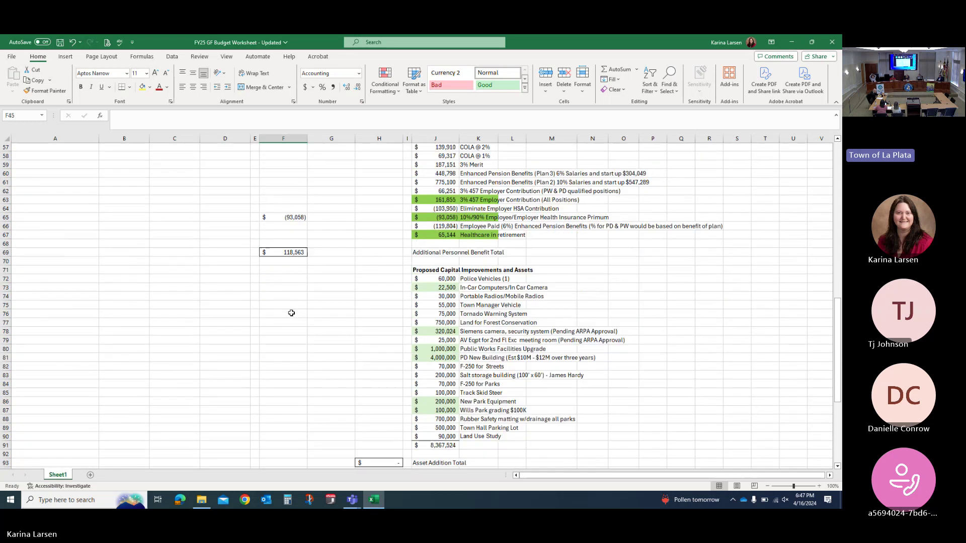
pyautogui.scroll(-5, 291, 313)
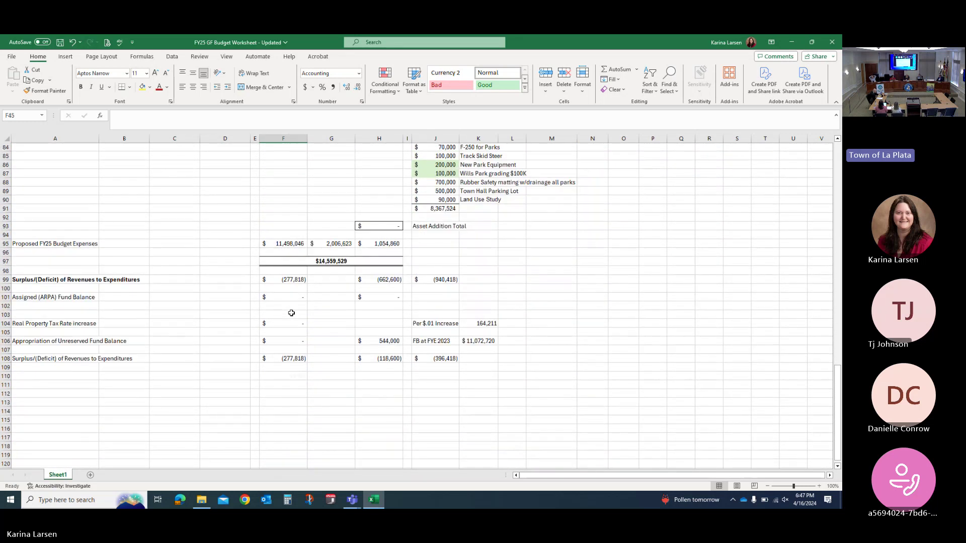
# Enter =J72 in H72 for Police Vehicles and fill the formula through H74 to include In-Car Computers and Portable Radios
pyautogui.scroll(5, 442, 369)
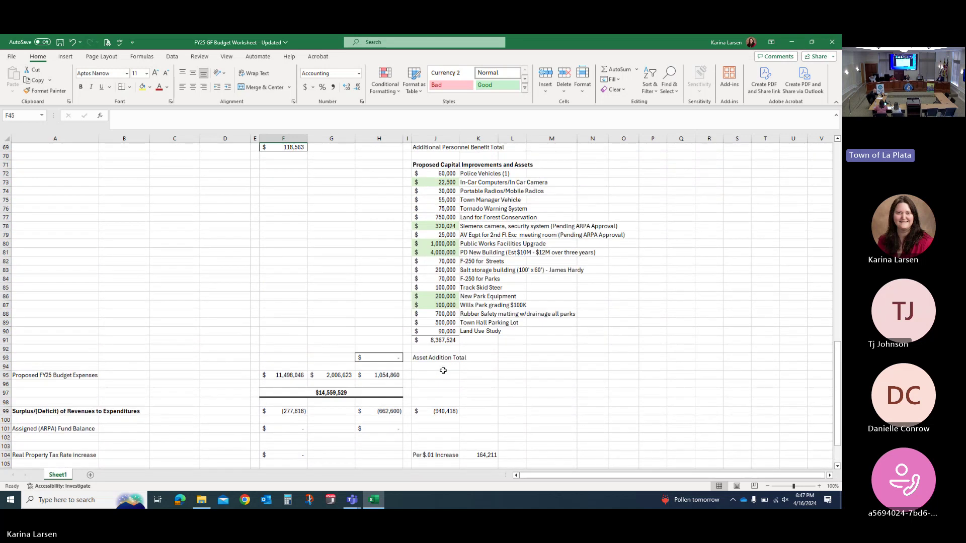
pyautogui.click(395, 174)
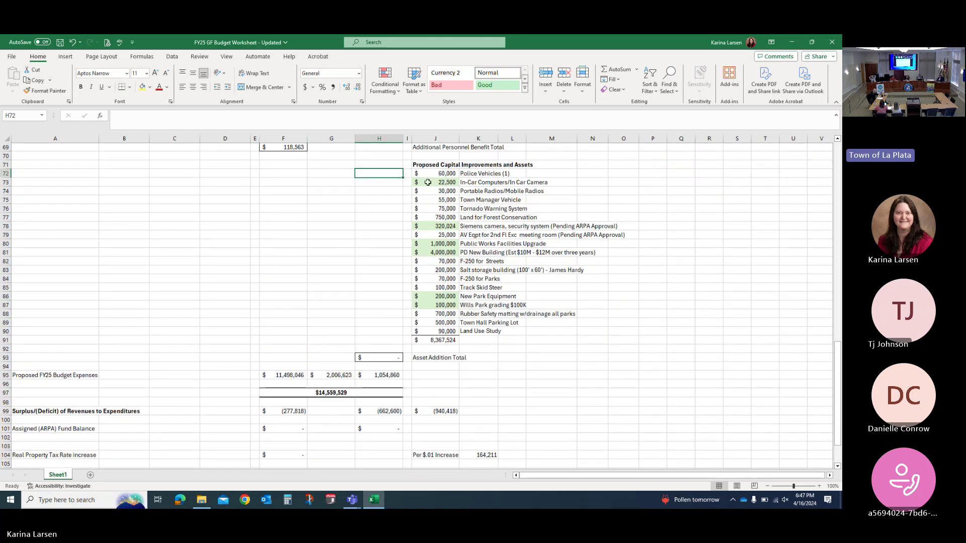
pyautogui.write('=')
pyautogui.click(437, 173)
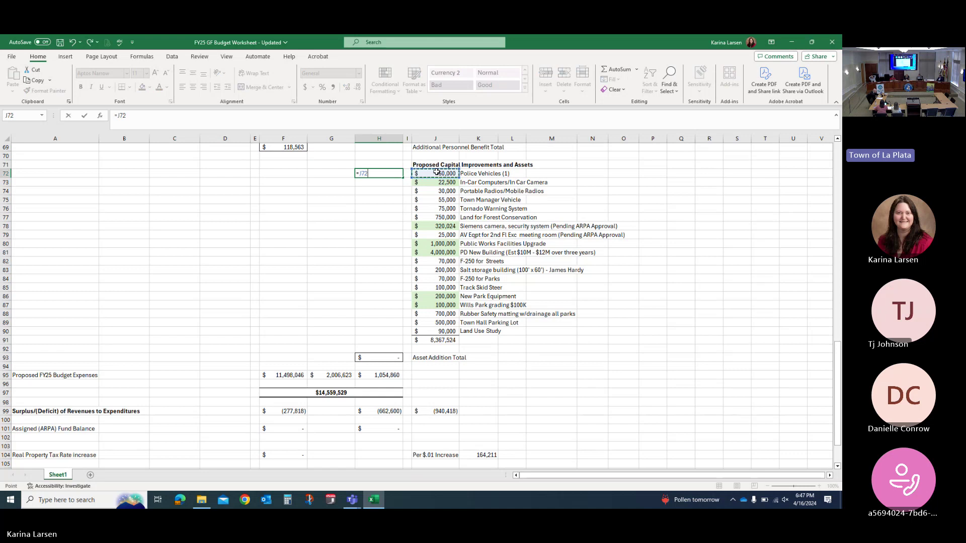
pyautogui.press('Return')
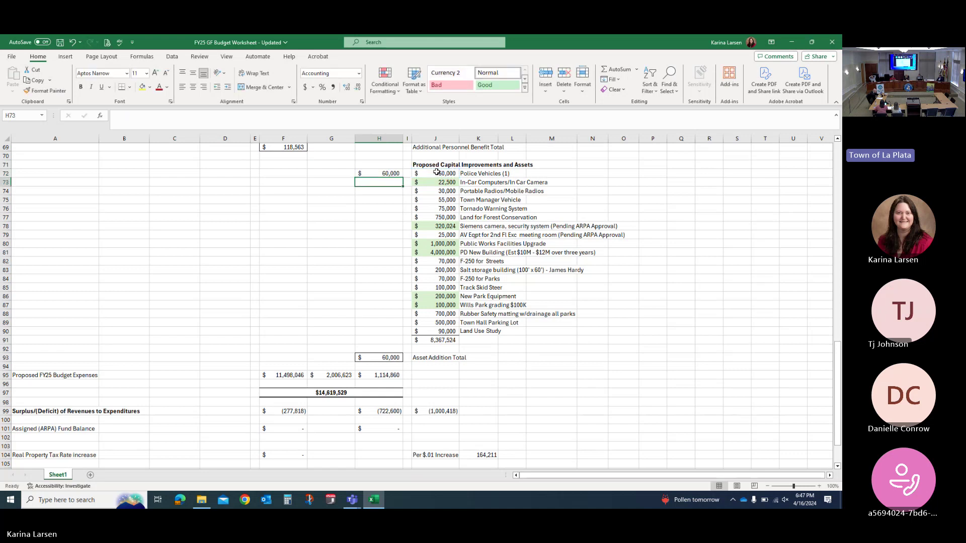
pyautogui.click(368, 173)
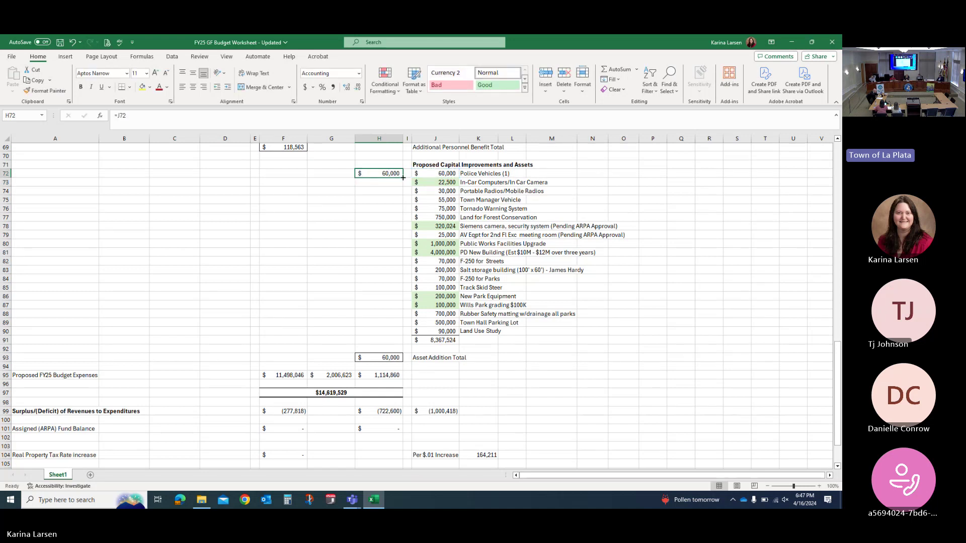
pyautogui.moveTo(403, 177); pyautogui.dragTo(400, 192)
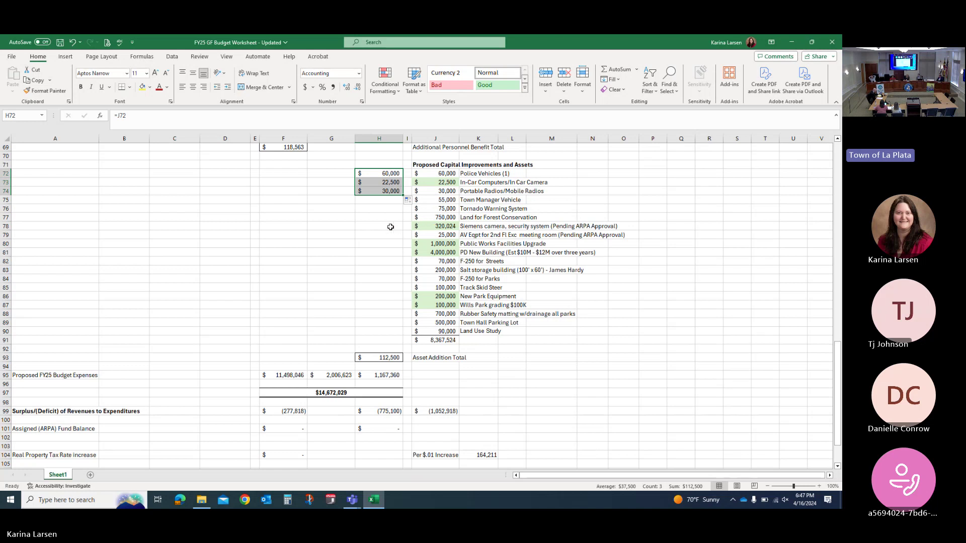
# Enter 150000 in H78 for the Siemens camera security system and 150000 in H101 for the capital Assigned (ARPA) Fund Balance
pyautogui.click(390, 227)
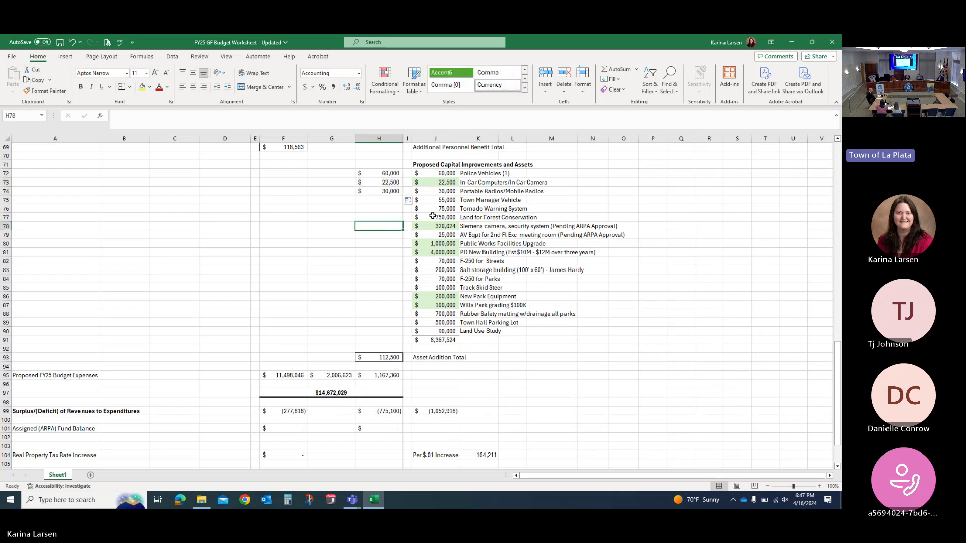
pyautogui.write('150000')
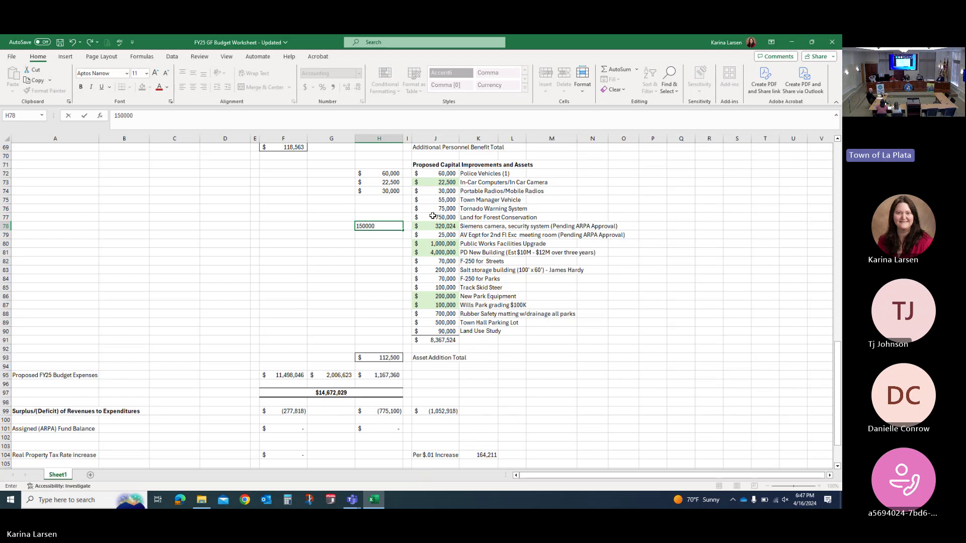
pyautogui.press('Return')
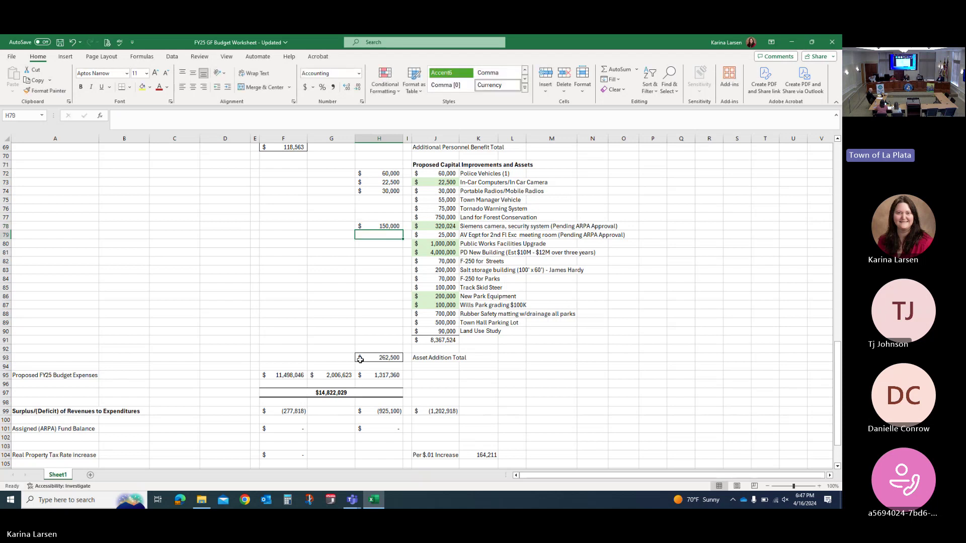
pyautogui.scroll(-1, 360, 360)
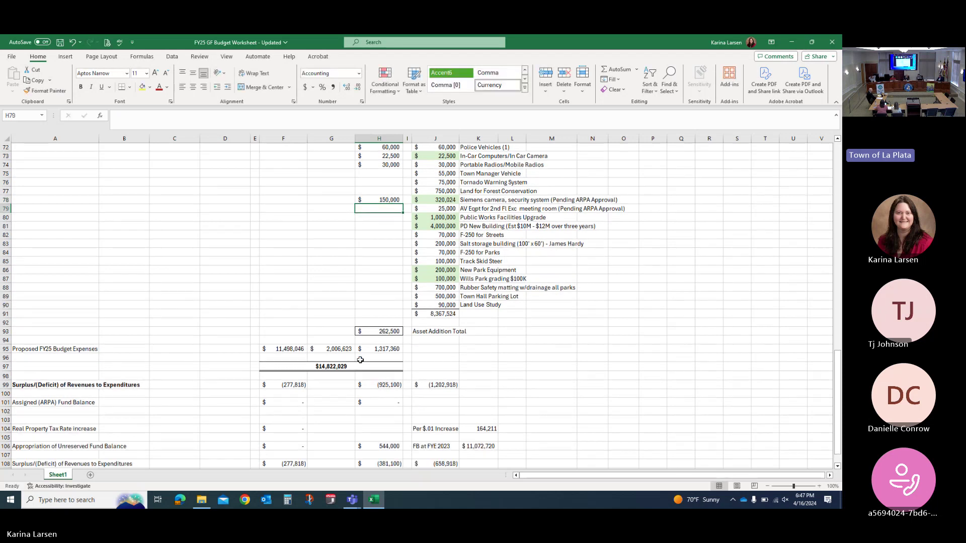
pyautogui.click(377, 401)
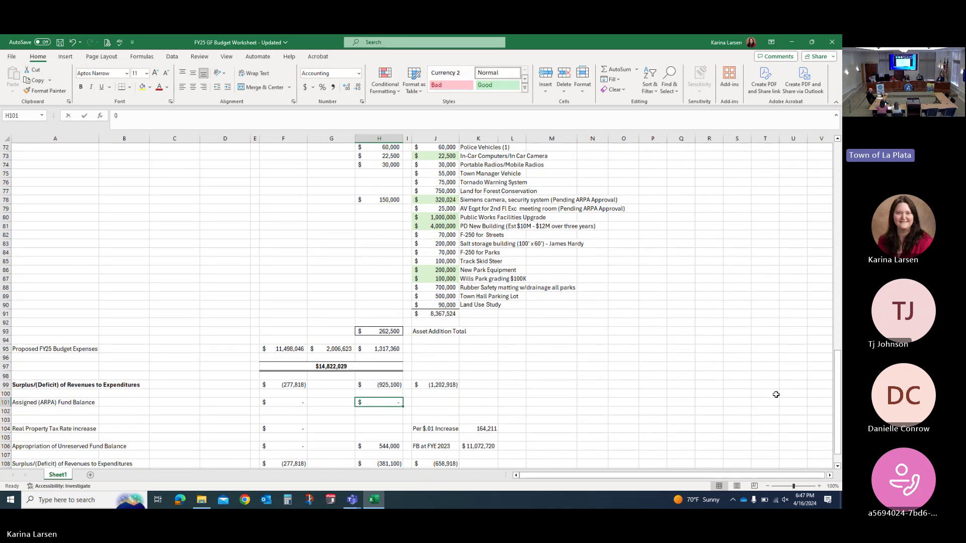
pyautogui.write('150000')
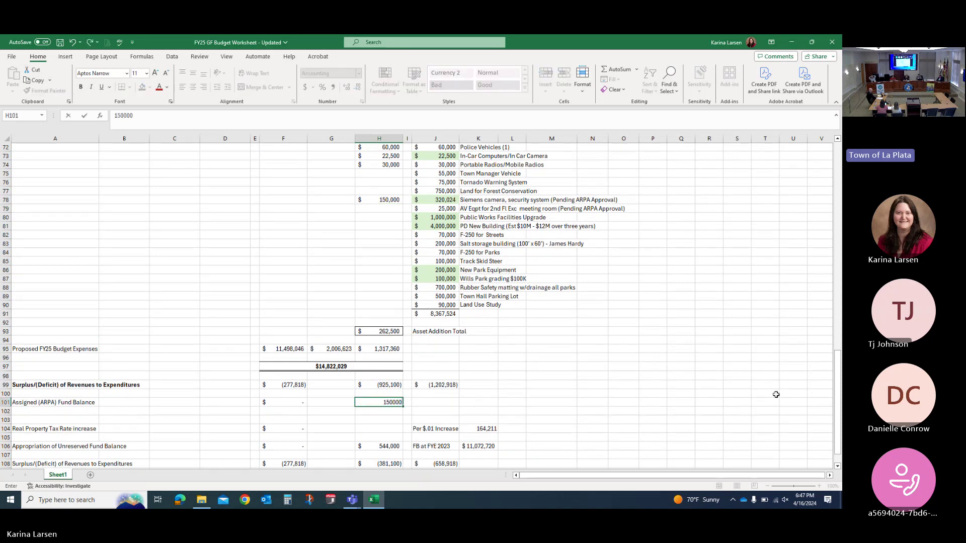
pyautogui.press('Return')
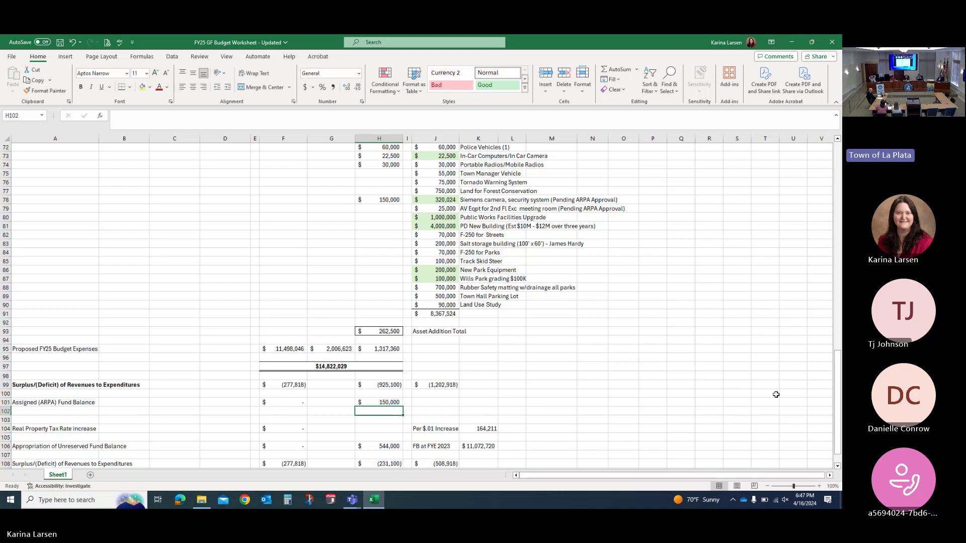
# Enter 500000 in H80 for the Public Works Facilities Upgrade and 500000 in H81 for the PD New Building
pyautogui.click(393, 219)
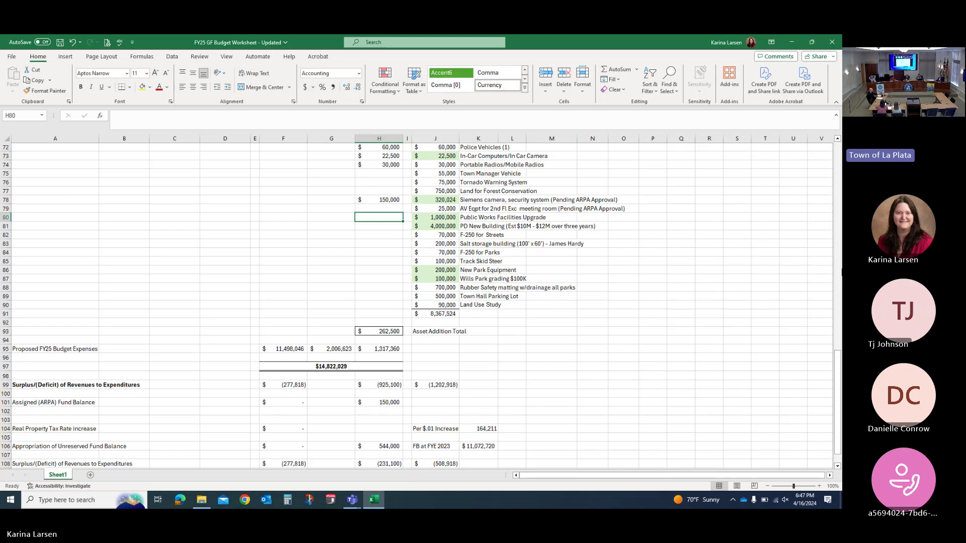
pyautogui.write('500000')
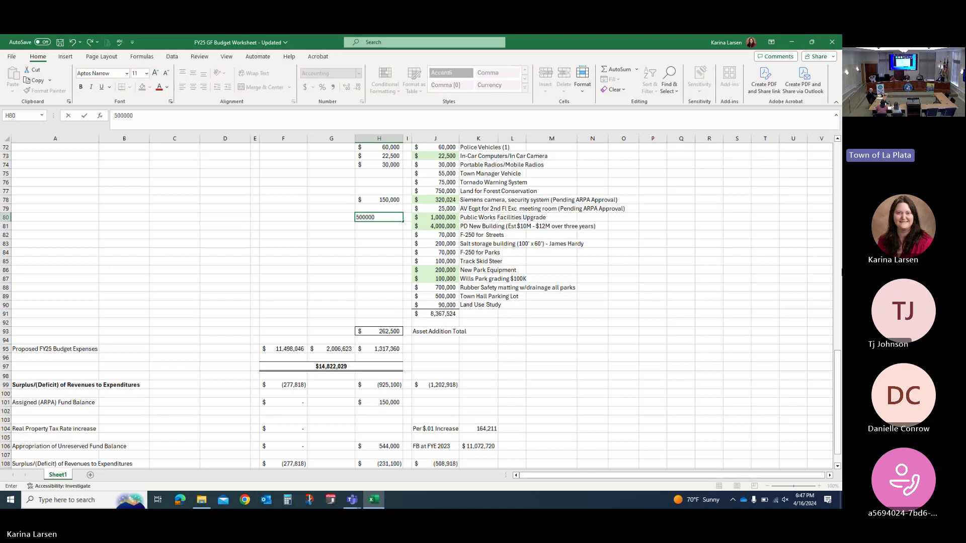
pyautogui.press('Return')
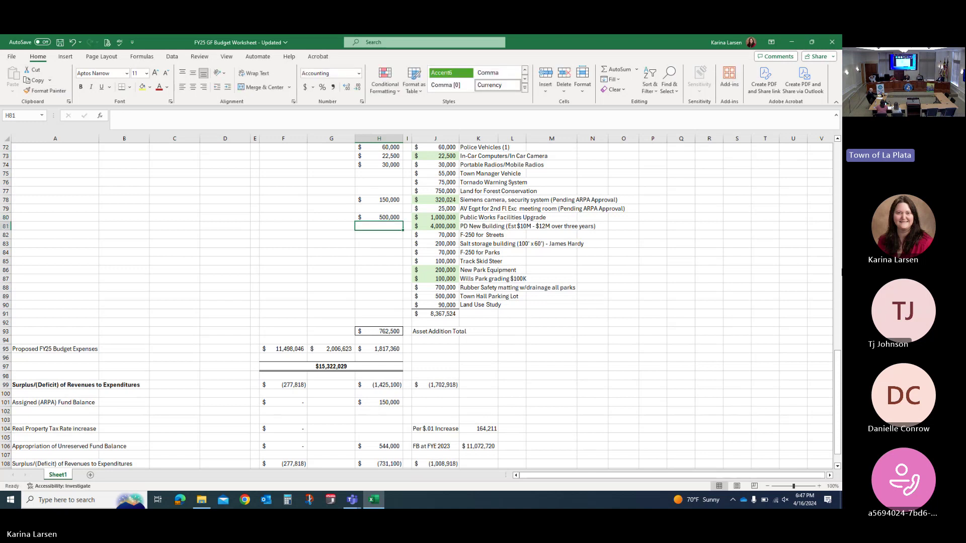
pyautogui.write('50000')
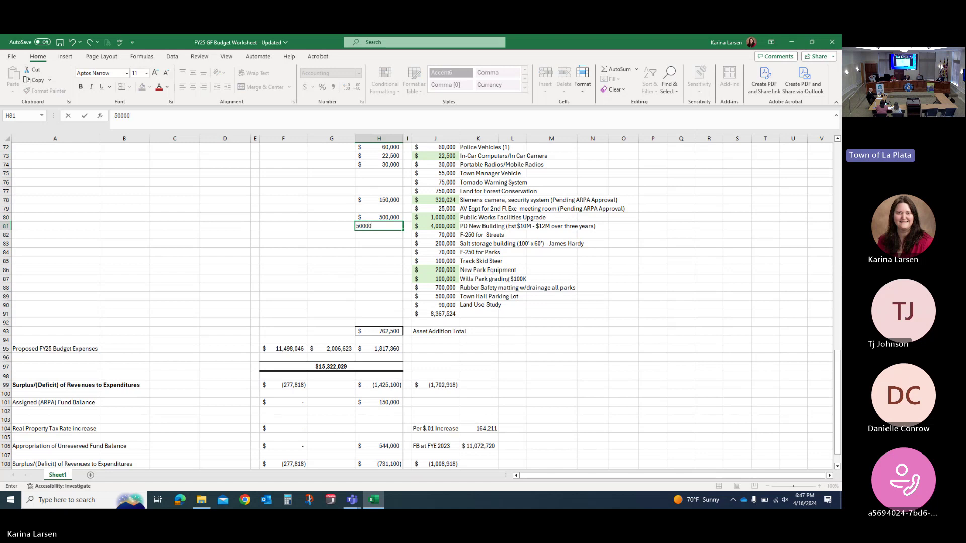
pyautogui.press('Return')
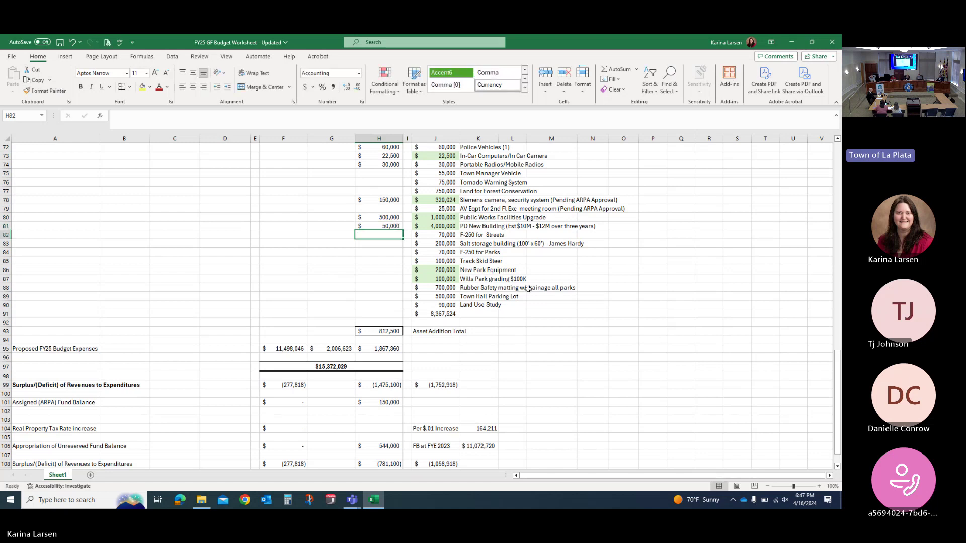
pyautogui.click(390, 227)
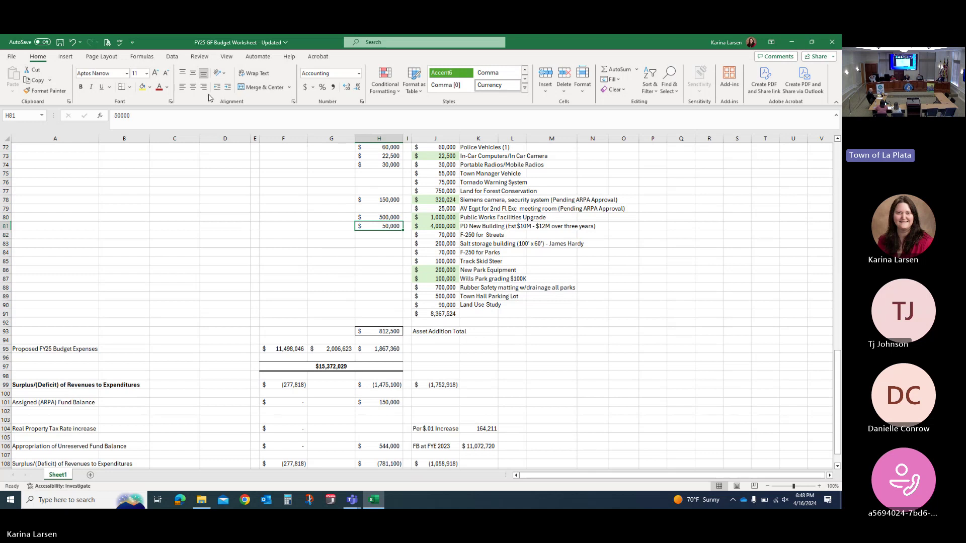
pyautogui.click(196, 122)
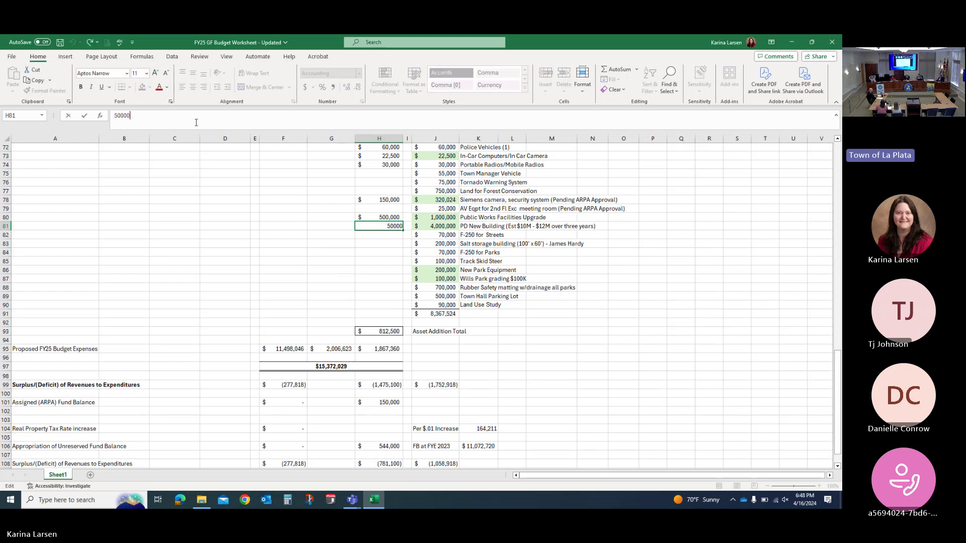
pyautogui.write('0')
pyautogui.press('Return')
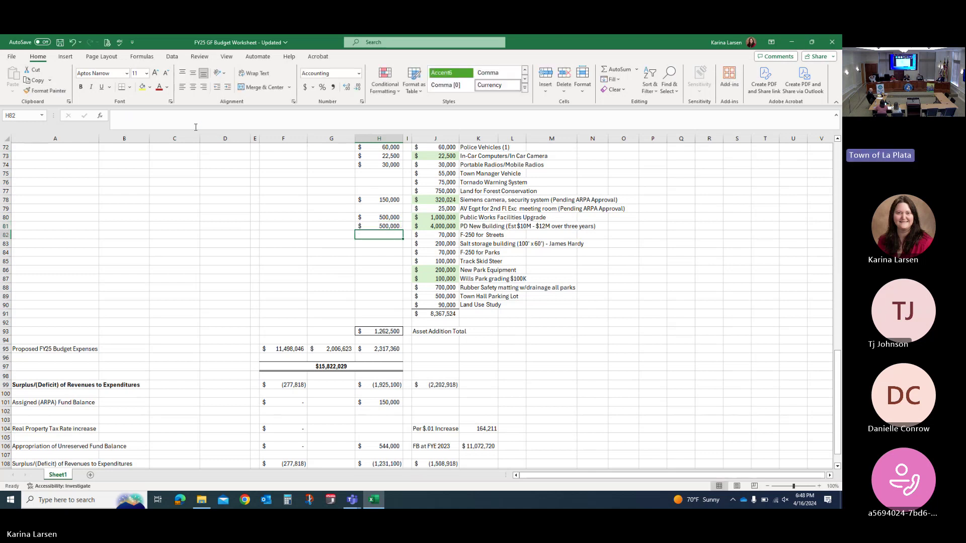
# Enter 200000 in H86 for New Park Equipment
pyautogui.click(399, 268)
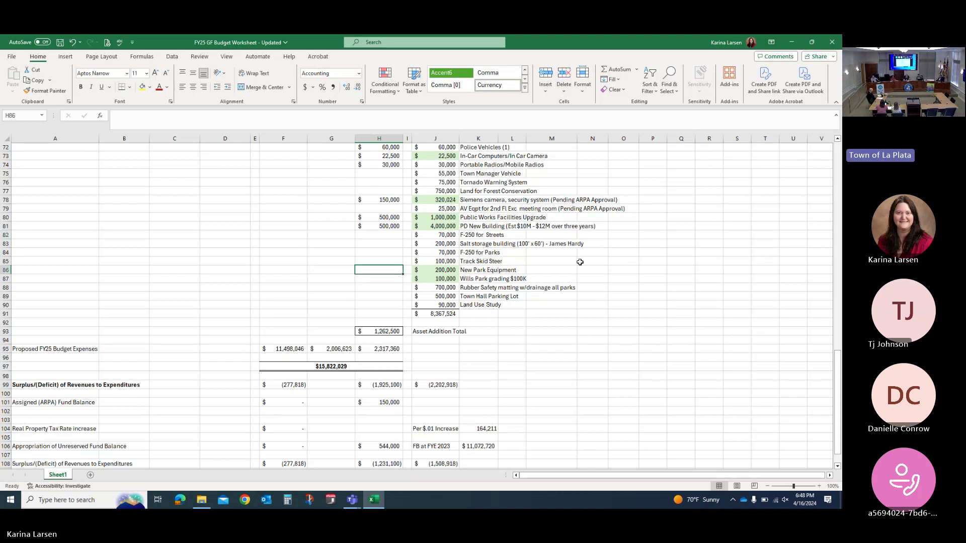
pyautogui.write('200,0')
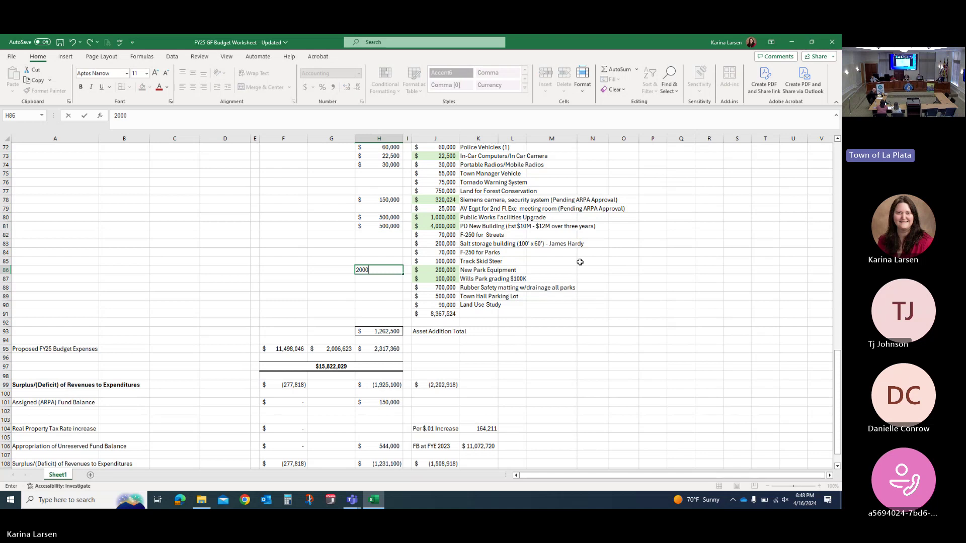
pyautogui.write('00')
pyautogui.press('Return')
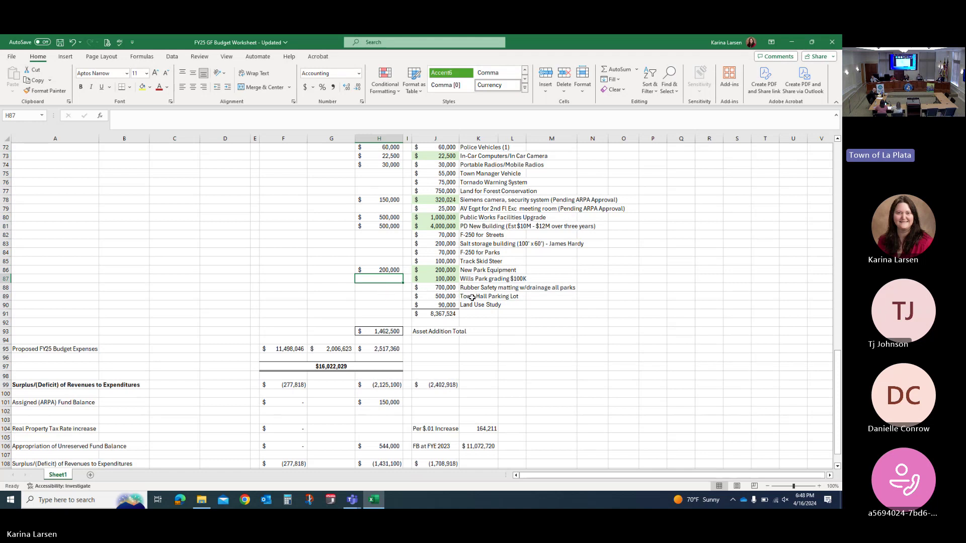
# Enter =J85 in H85 to include the Track Skid Steer in the capital asset additions
pyautogui.scroll(1, 471, 297)
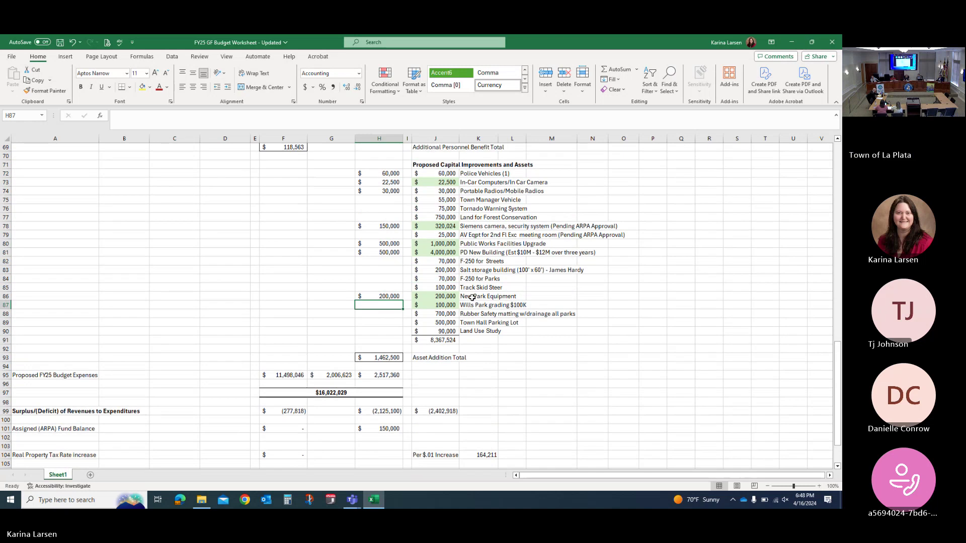
pyautogui.click(392, 288)
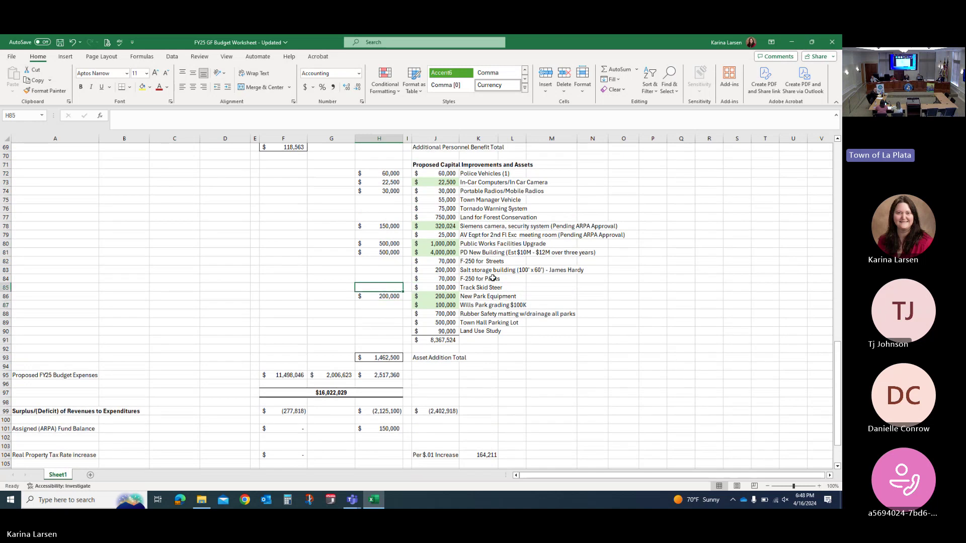
pyautogui.write('=')
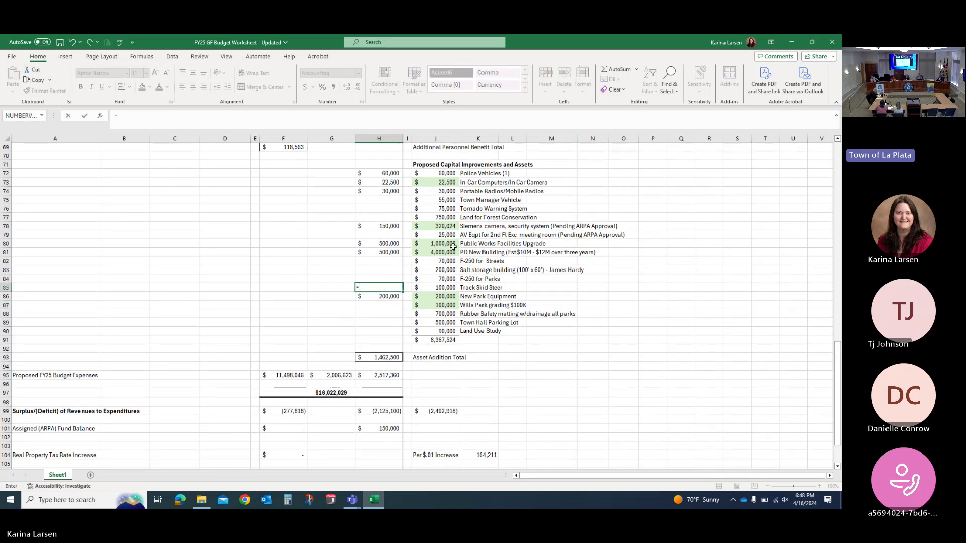
pyautogui.click(448, 286)
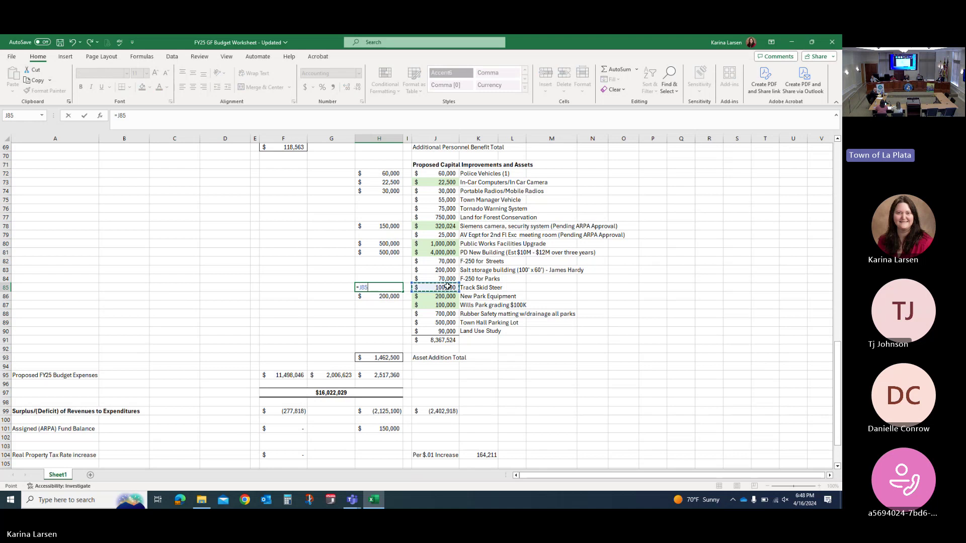
pyautogui.press('Return')
pyautogui.click(400, 278)
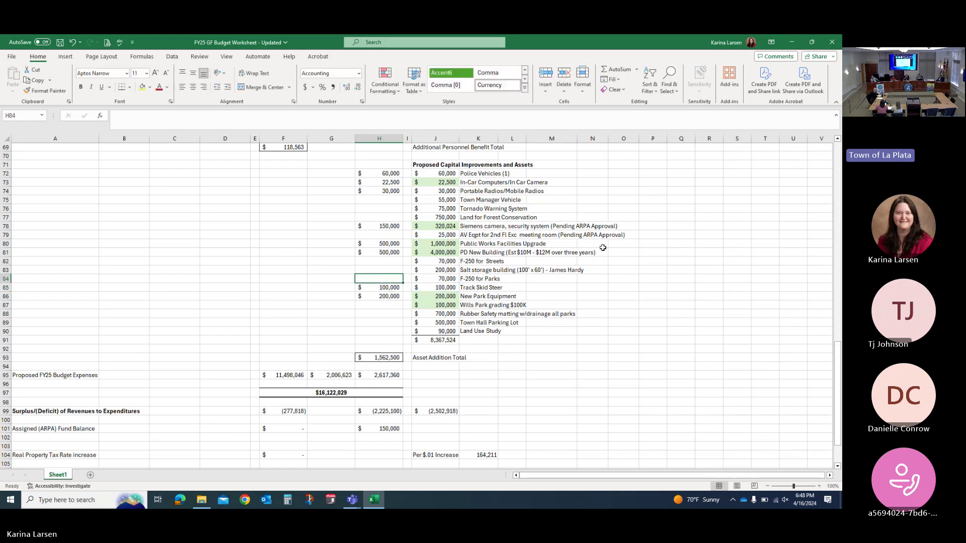
pyautogui.write('=')
pyautogui.press('Return')
pyautogui.click(394, 262)
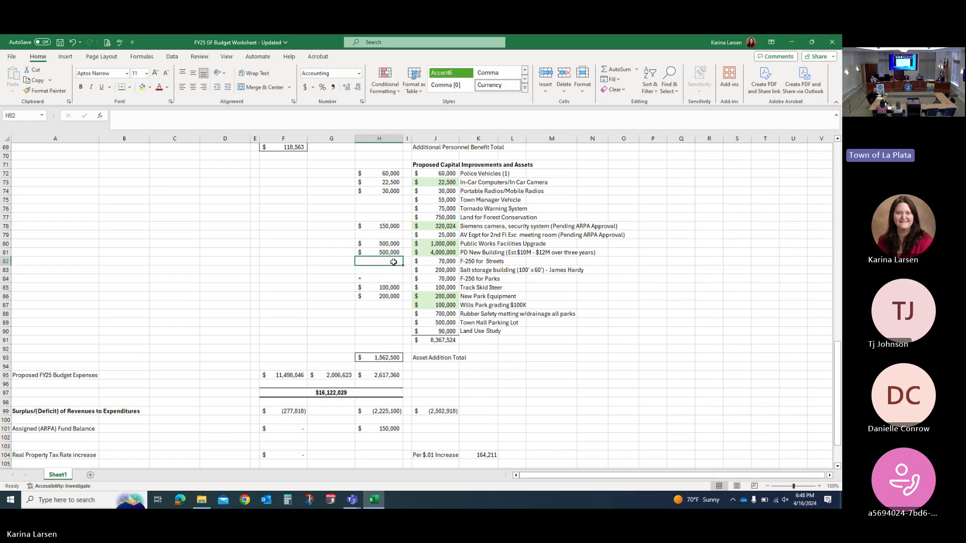
pyautogui.write('=')
pyautogui.press('Return')
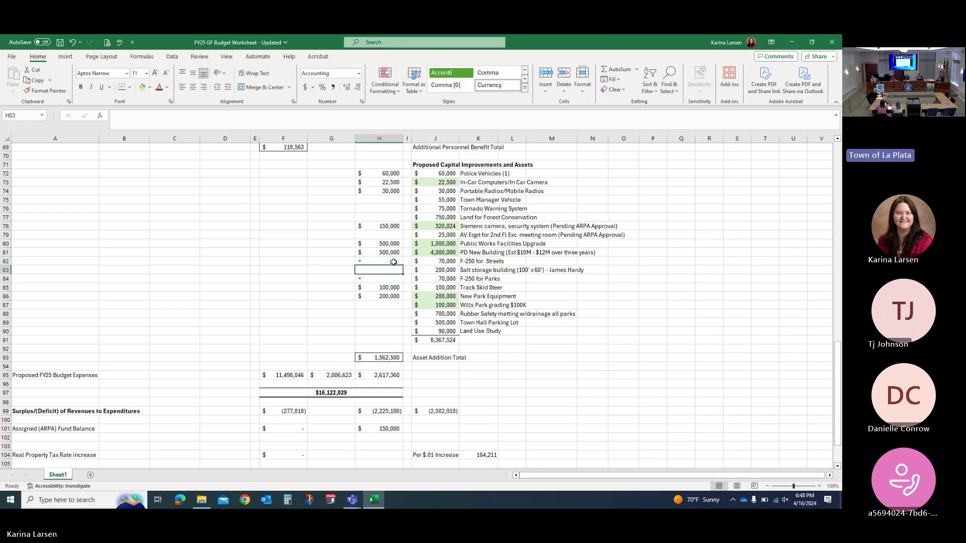
# Enter =J82 in H82 for the Streets F-250 and =J84 in H84 for the Parks F-250
pyautogui.click(387, 259)
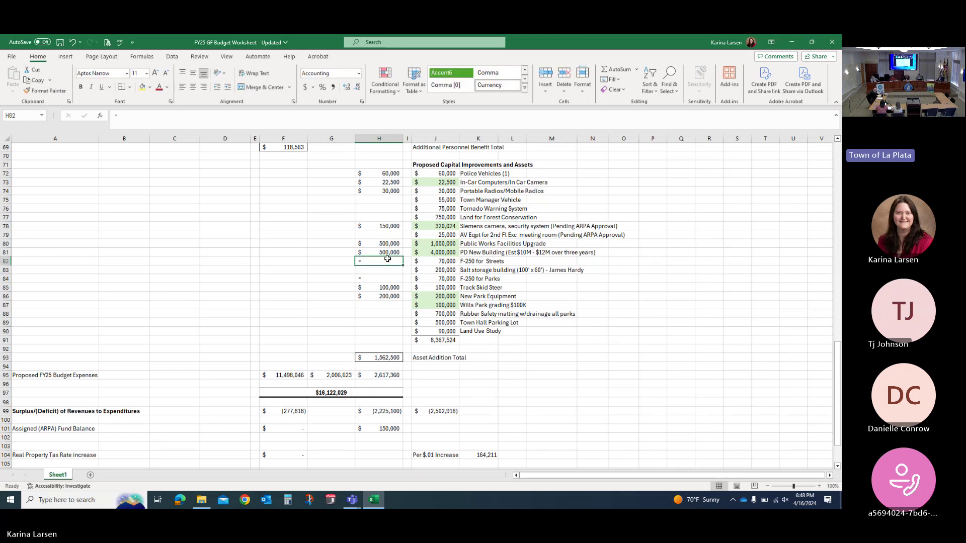
pyautogui.write('=')
pyautogui.click(438, 263)
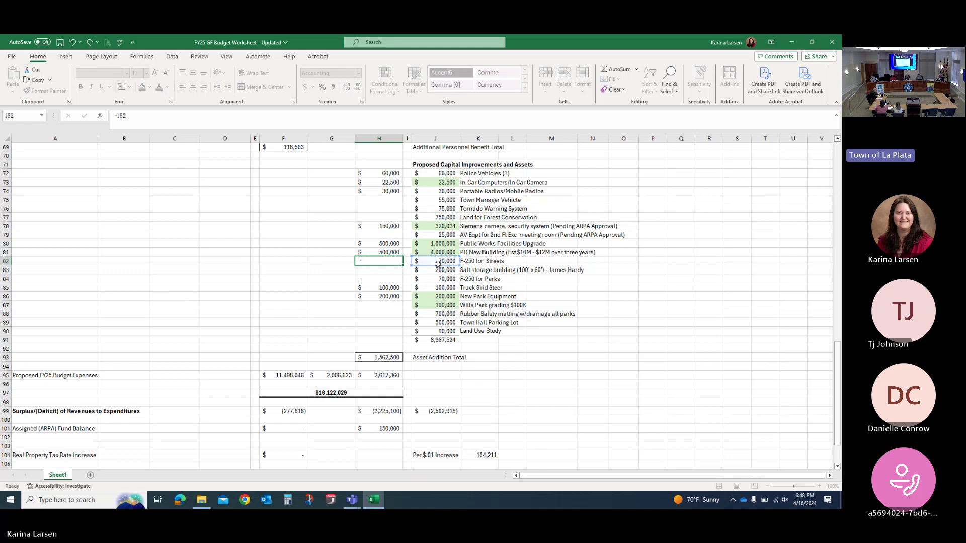
pyautogui.press('Return')
pyautogui.press('Down')
pyautogui.press('Down')
pyautogui.press('Up')
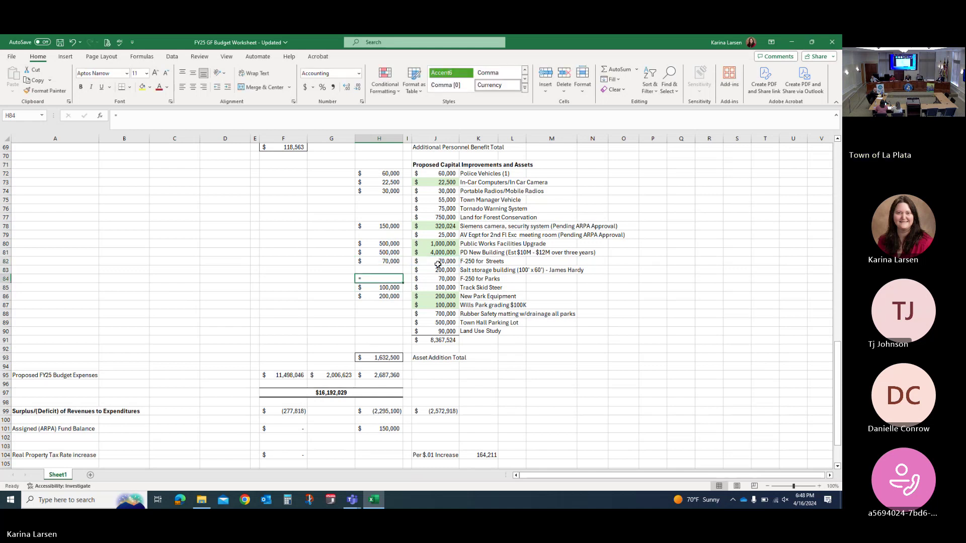
pyautogui.write('=')
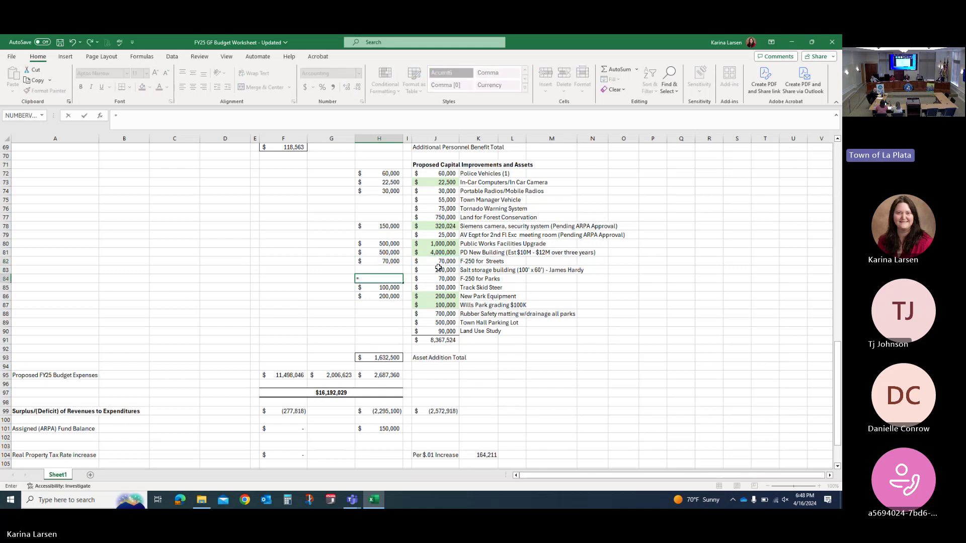
pyautogui.click(436, 279)
pyautogui.press('Return')
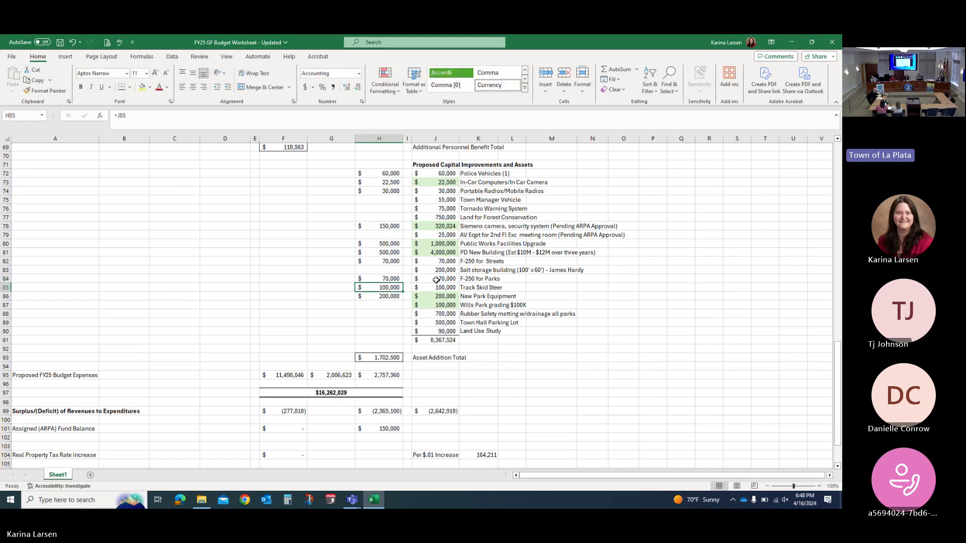
# Review the selected positions, personnel benefits and capital assets against the surplus/deficit rows of the worksheet
pyautogui.click(395, 322)
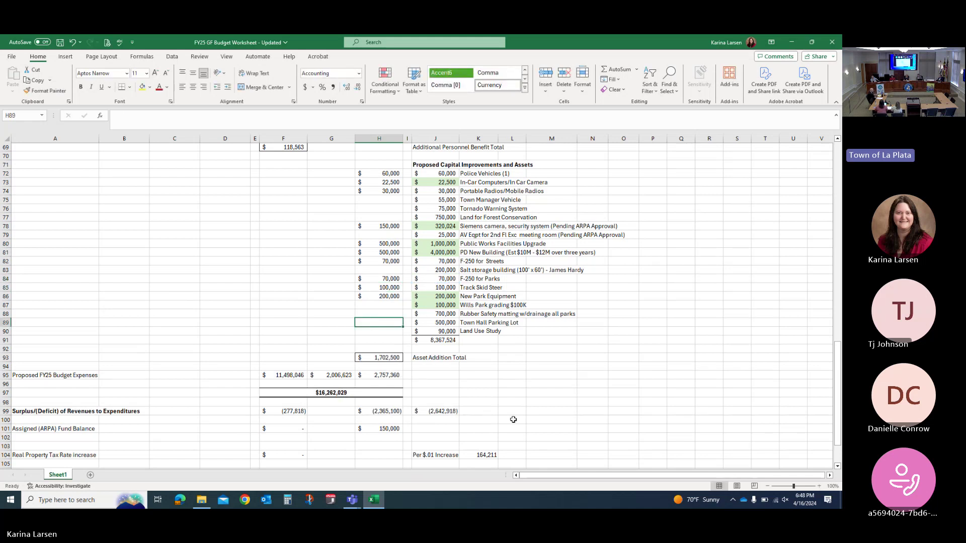
pyautogui.scroll(-2, 513, 419)
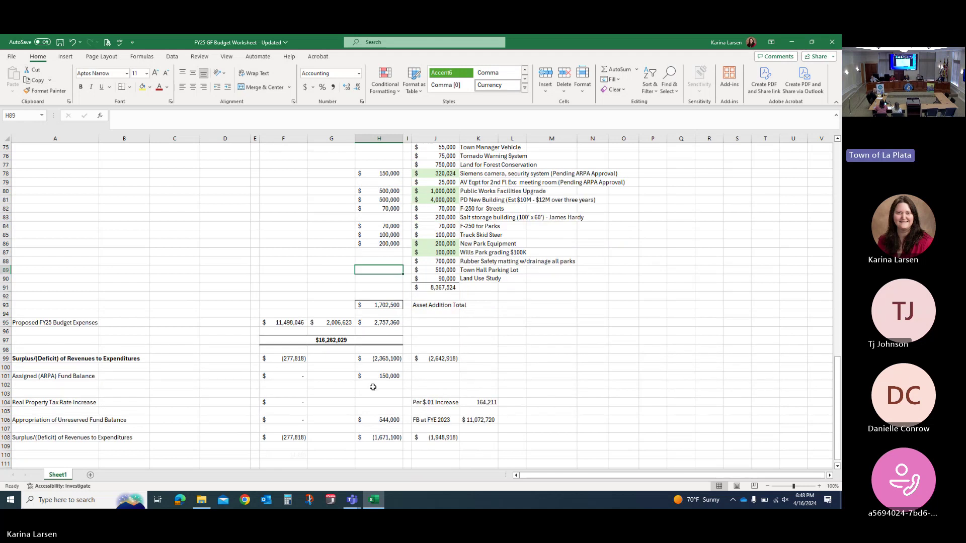
pyautogui.scroll(-1, 373, 387)
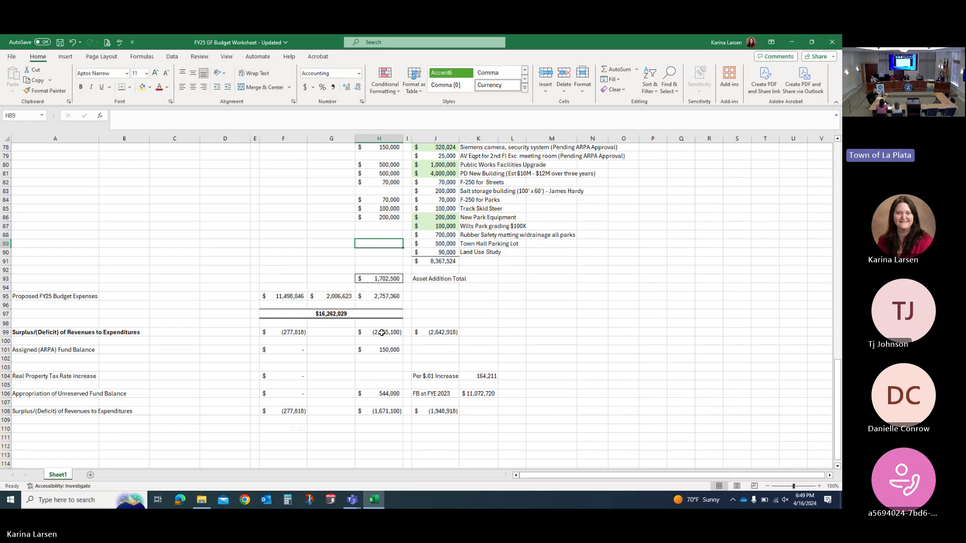
pyautogui.click(281, 226)
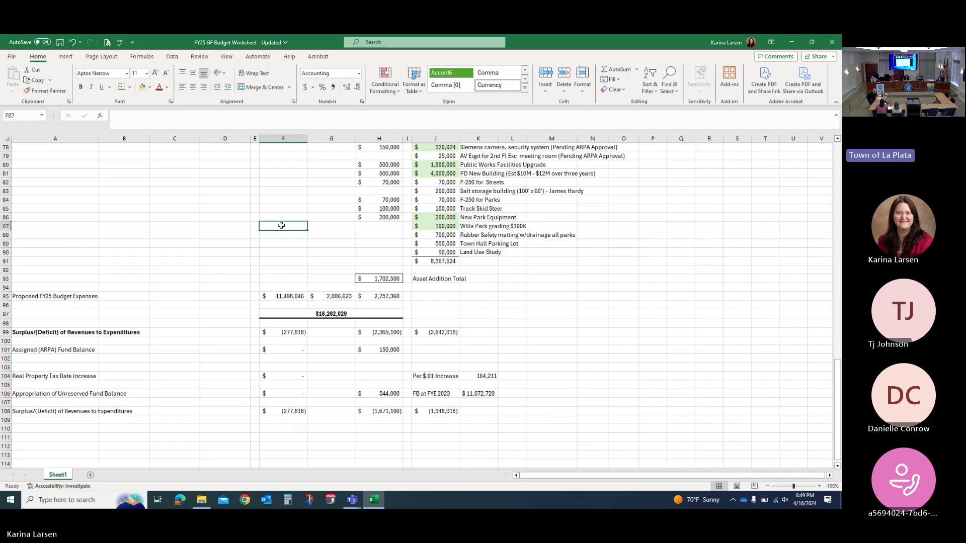
pyautogui.scroll(6, 281, 226)
pyautogui.scroll(7, 281, 226)
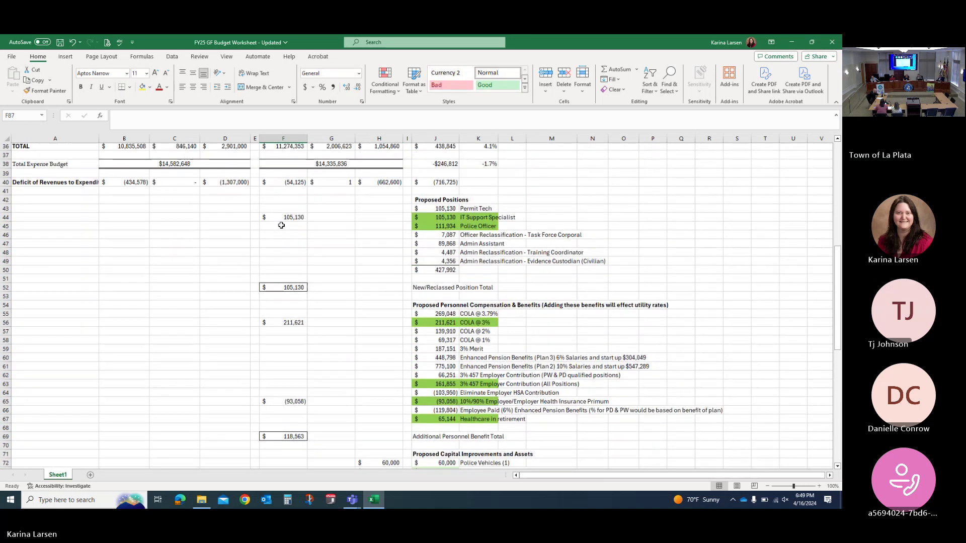
pyautogui.scroll(-1, 281, 225)
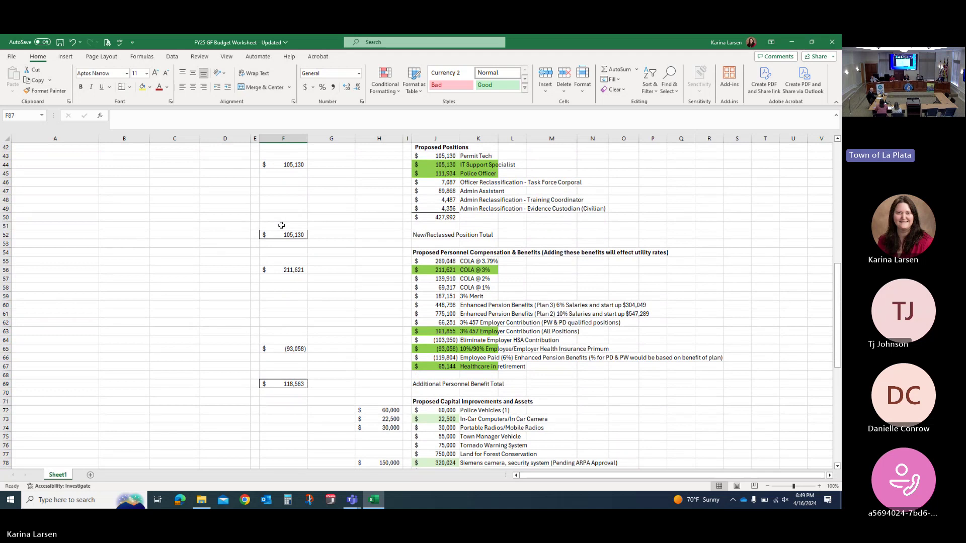
pyautogui.scroll(-3, 281, 226)
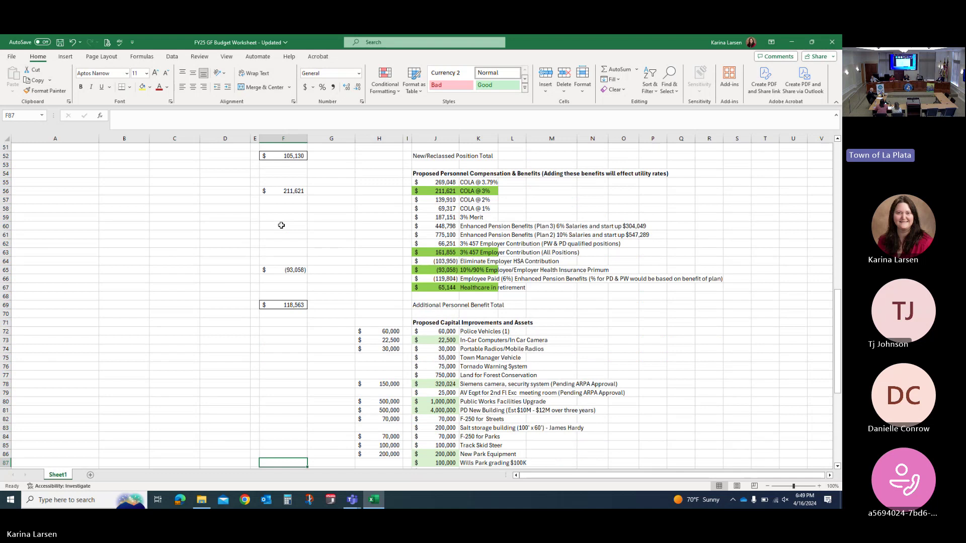
pyautogui.scroll(2, 372, 224)
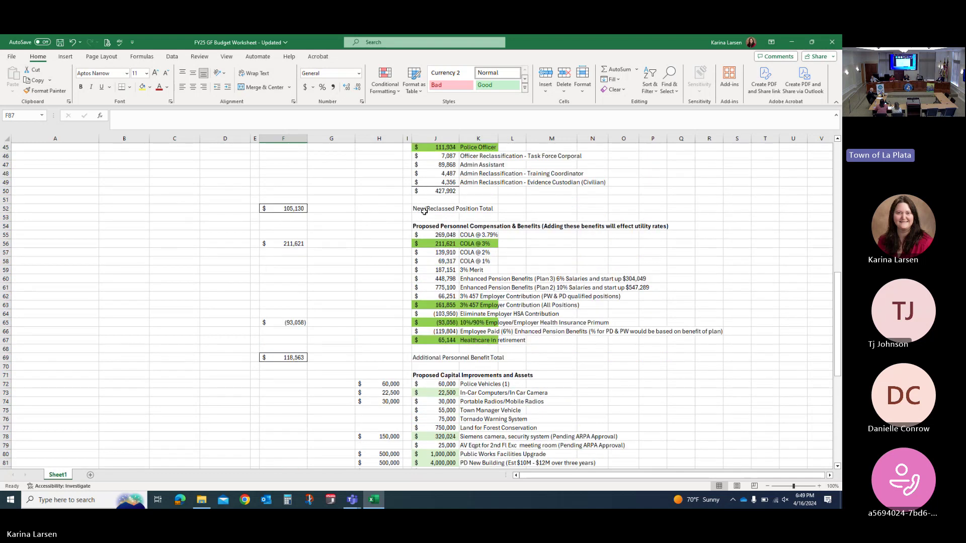
pyautogui.scroll(-9, 282, 255)
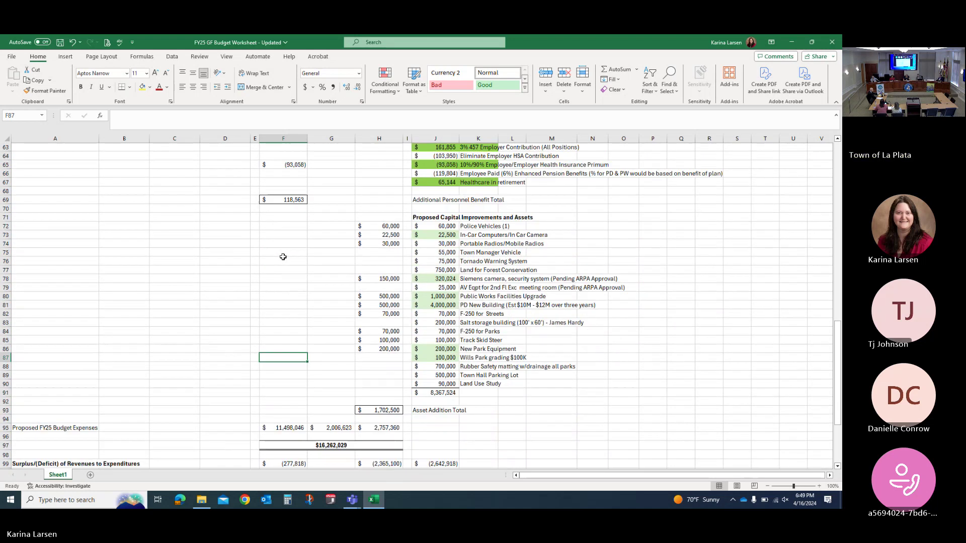
pyautogui.scroll(-2, 283, 257)
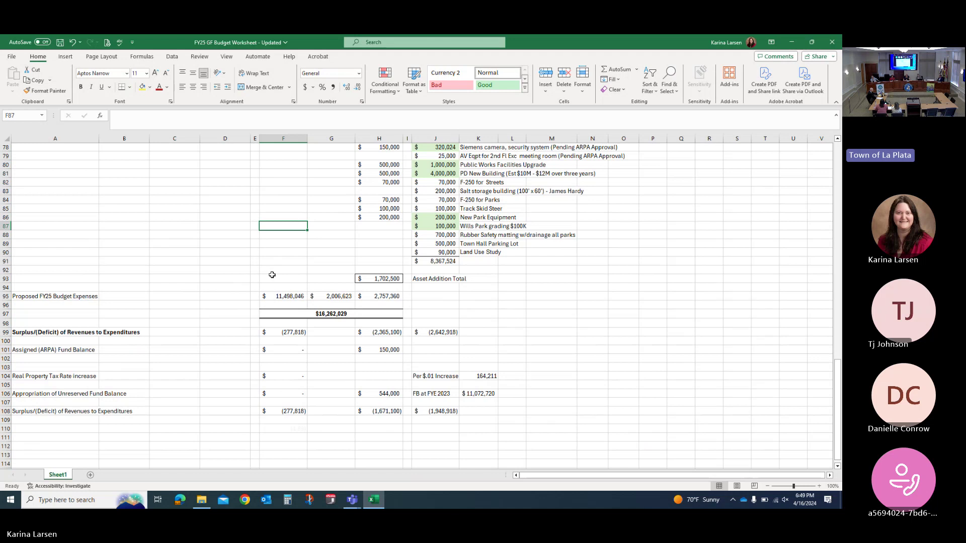
# Compare the included capital improvements with the proposed FY25 budget expenses, fund balance and deficit rows
pyautogui.scroll(6, 271, 274)
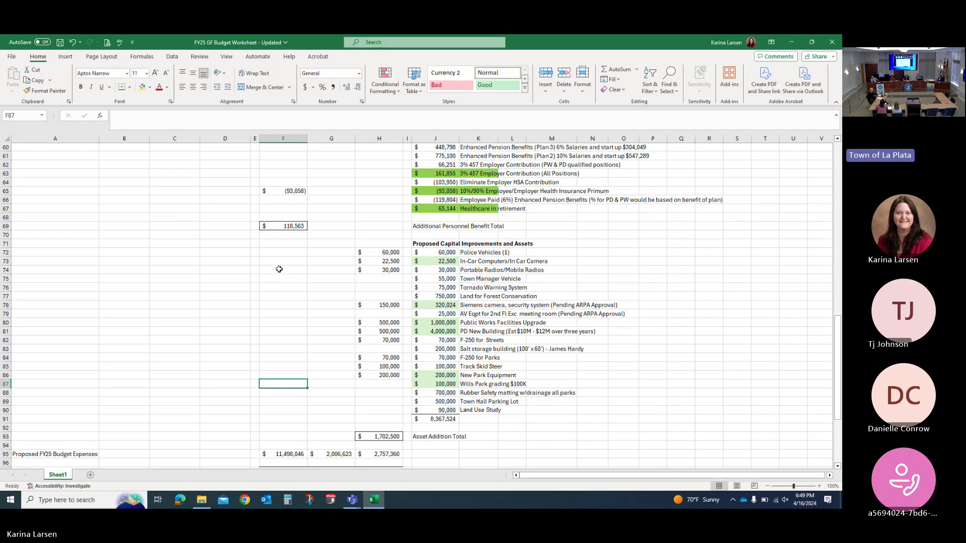
pyautogui.click(284, 262)
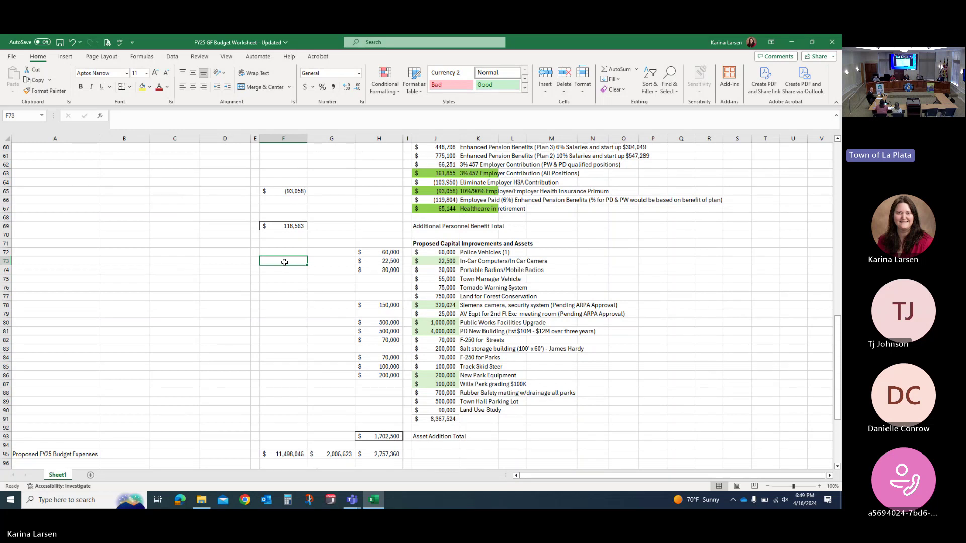
pyautogui.scroll(-7, 283, 263)
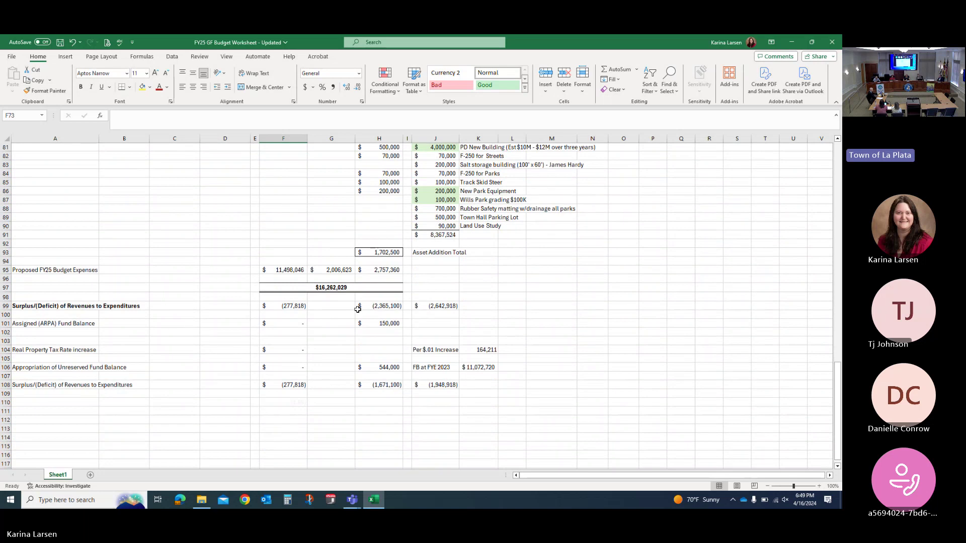
pyautogui.scroll(4, 358, 309)
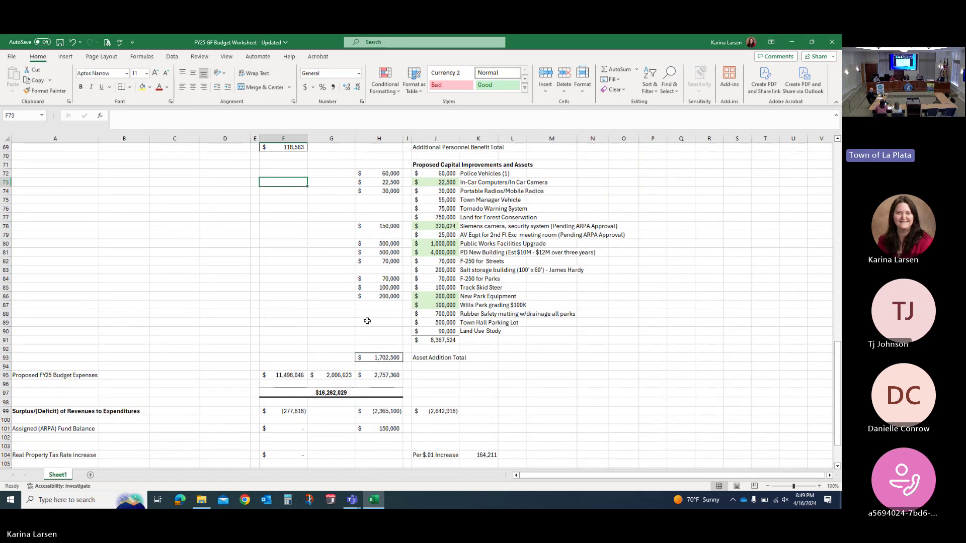
pyautogui.scroll(-1, 367, 321)
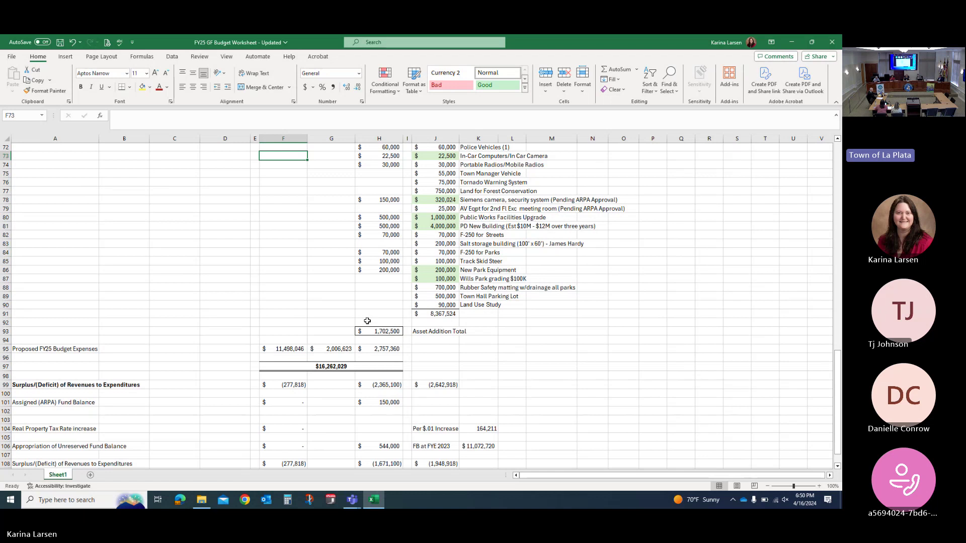
pyautogui.scroll(-1, 367, 321)
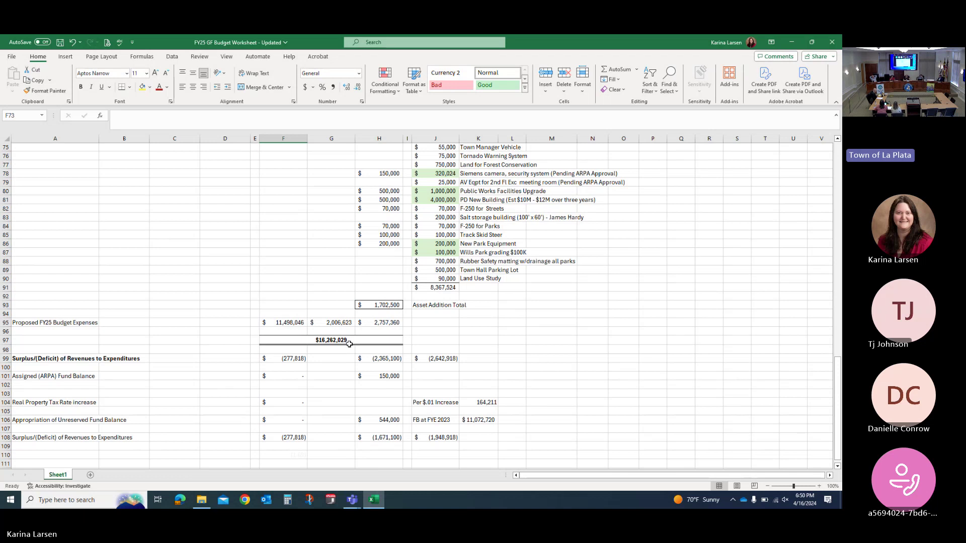
pyautogui.click(284, 287)
pyautogui.scroll(3, 294, 329)
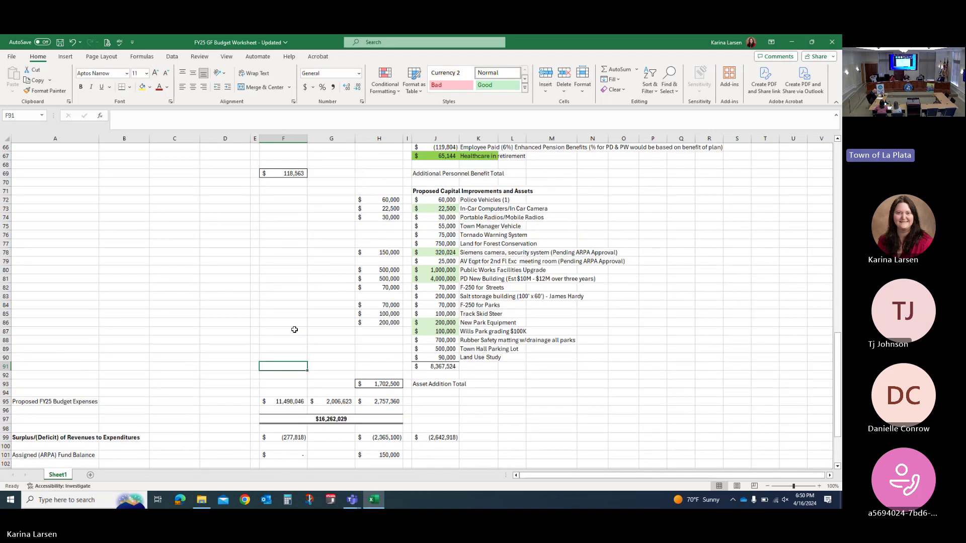
# Enter =J60 in F60 to include Enhanced Pension Benefits (Plan 3) in the personnel benefit additions
pyautogui.scroll(5, 294, 329)
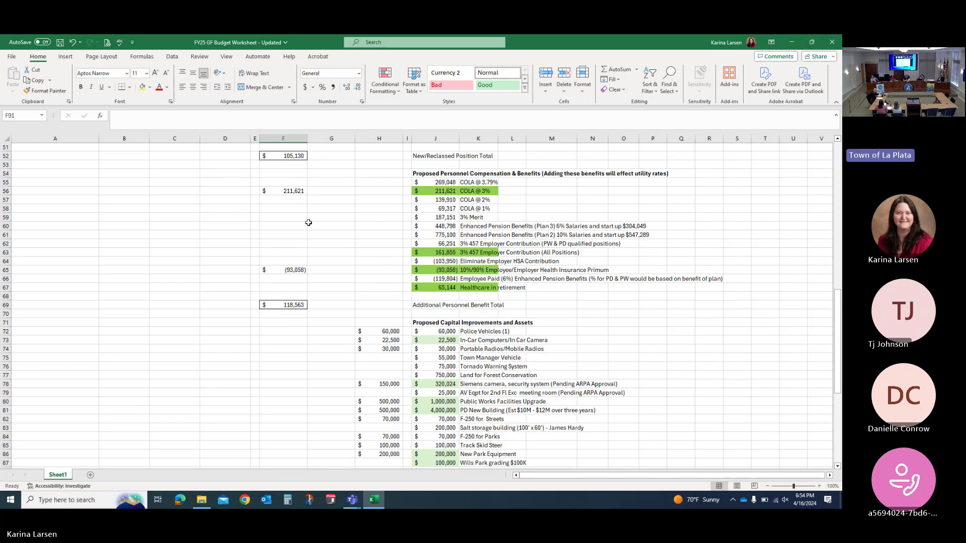
pyautogui.click(280, 226)
pyautogui.click(5, 226)
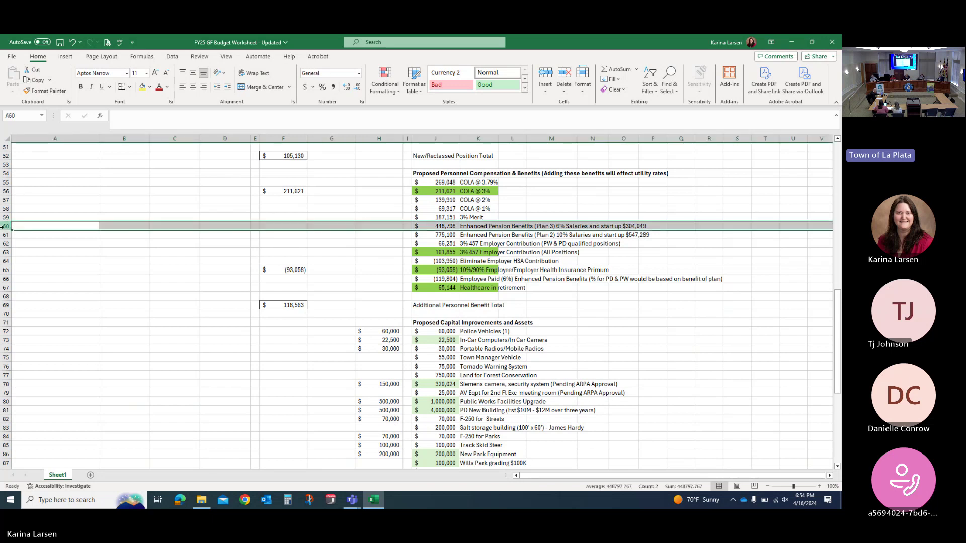
pyautogui.click(290, 224)
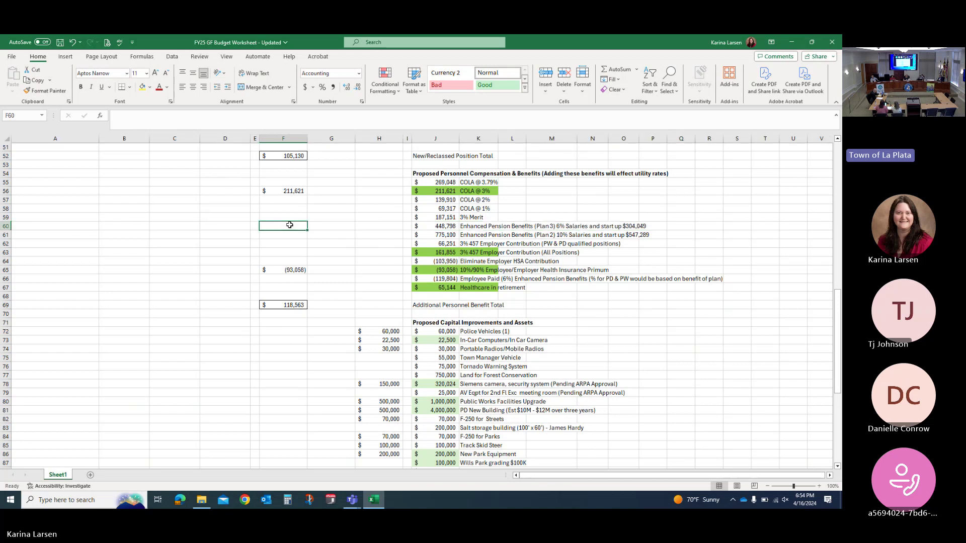
pyautogui.write('=')
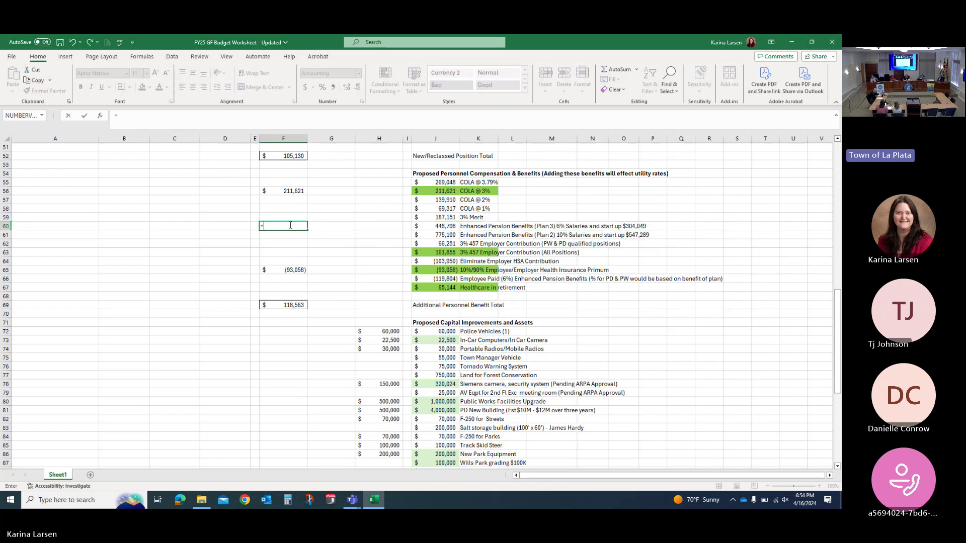
pyautogui.click(429, 225)
pyautogui.press('Return')
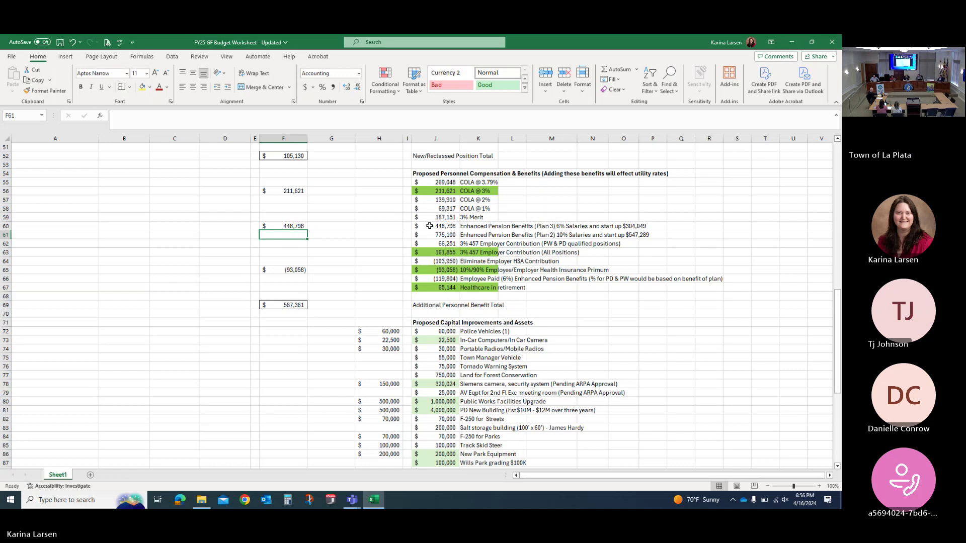
pyautogui.scroll(7, 429, 226)
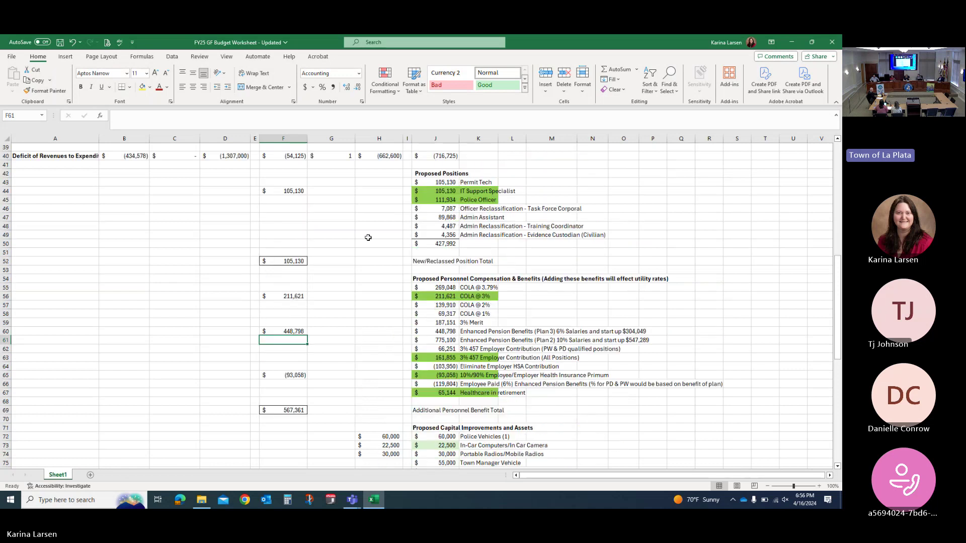
# Check how the included pension, COLA and position additions feed the general fund surplus/deficit, fund balance and real property tax rate rows
pyautogui.click(282, 235)
pyautogui.scroll(-6, 308, 276)
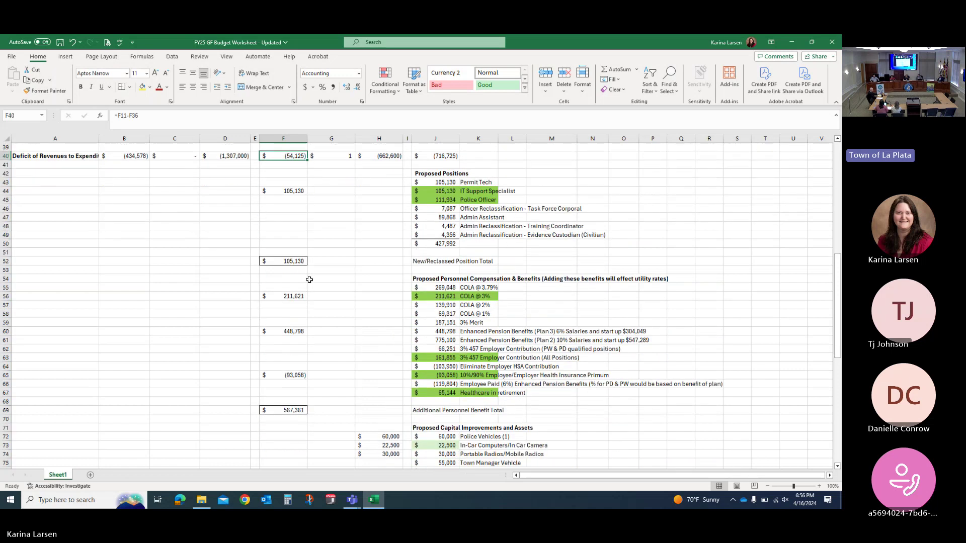
pyautogui.click(288, 254)
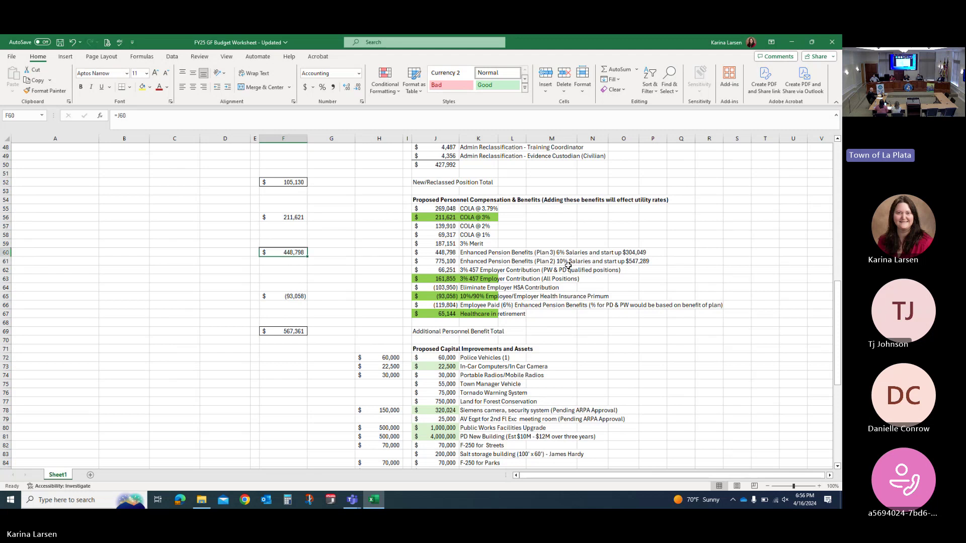
pyautogui.scroll(-9, 304, 274)
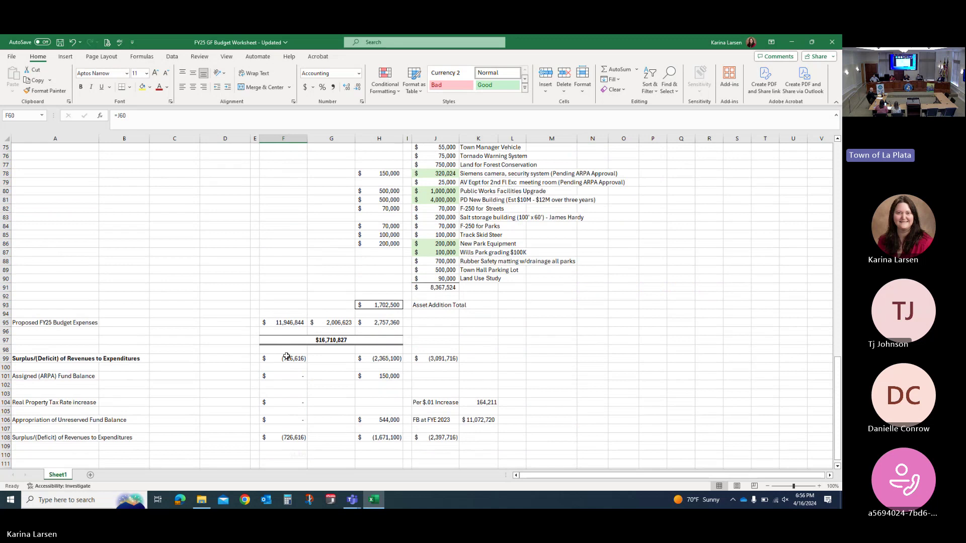
pyautogui.click(287, 357)
pyautogui.scroll(-3, 396, 339)
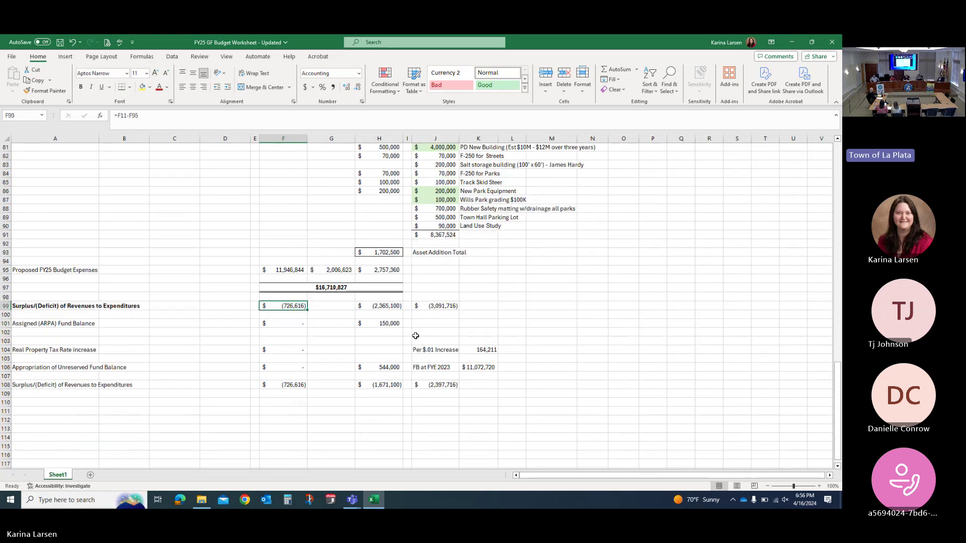
pyautogui.click(294, 324)
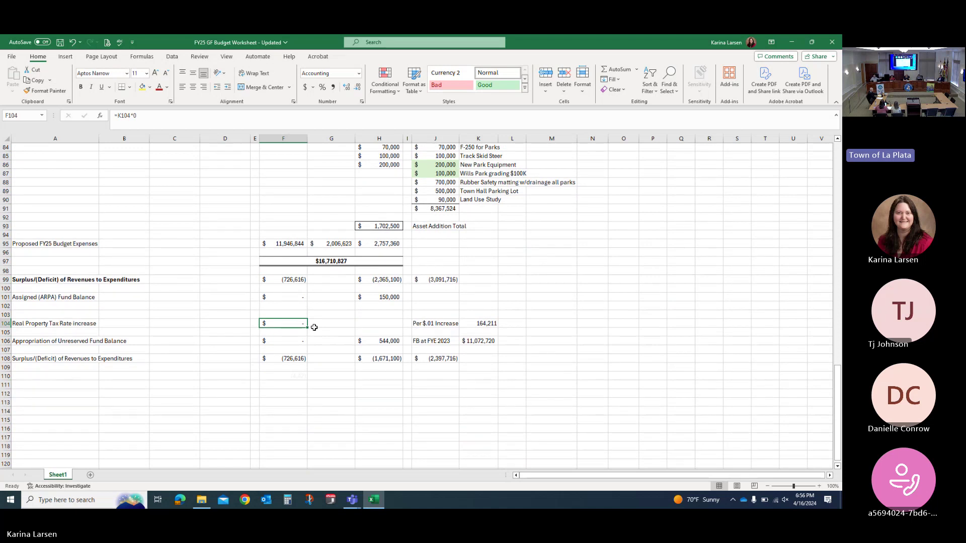
pyautogui.scroll(17, 314, 327)
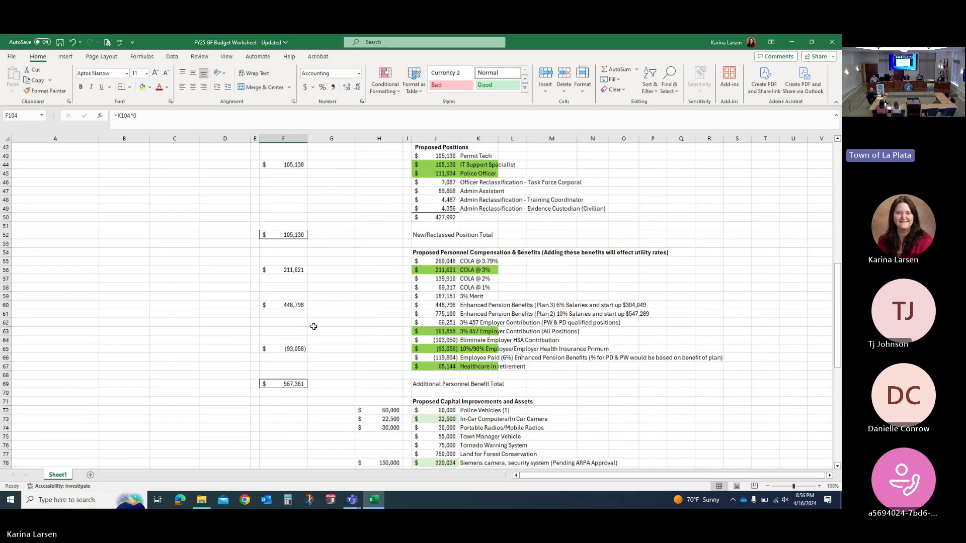
pyautogui.click(291, 245)
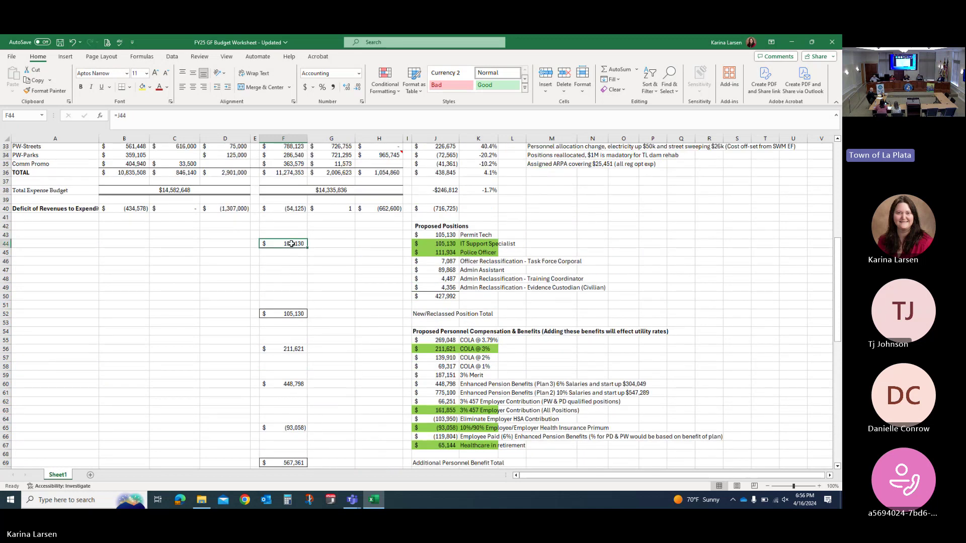
pyautogui.click(277, 298)
pyautogui.scroll(-2, 274, 336)
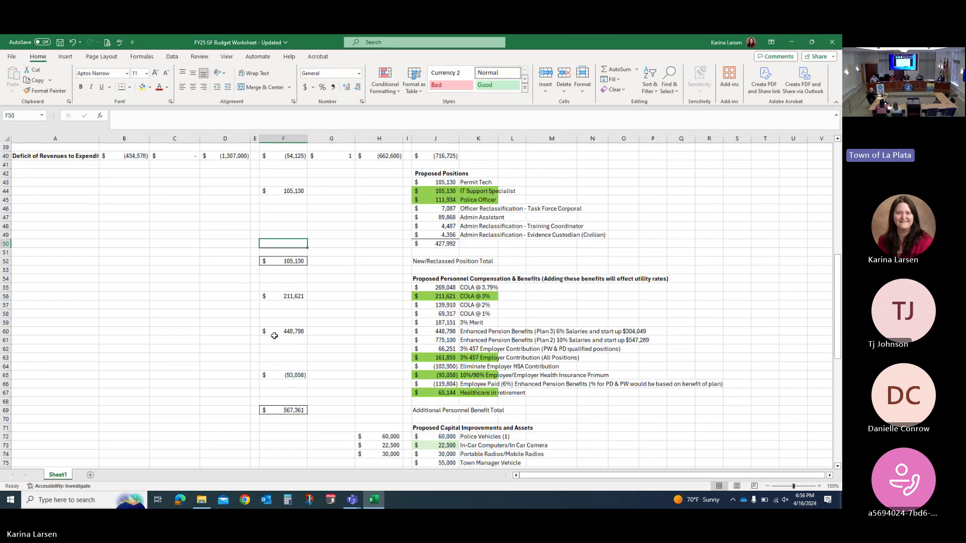
# Save the updated FY25 general fund budget worksheet
pyautogui.click(302, 315)
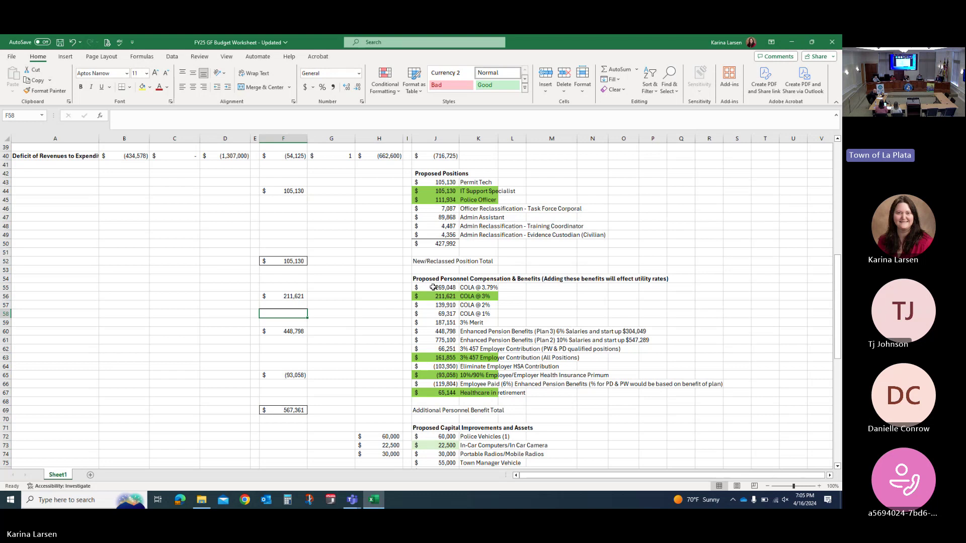
pyautogui.click(644, 194)
pyautogui.click(60, 42)
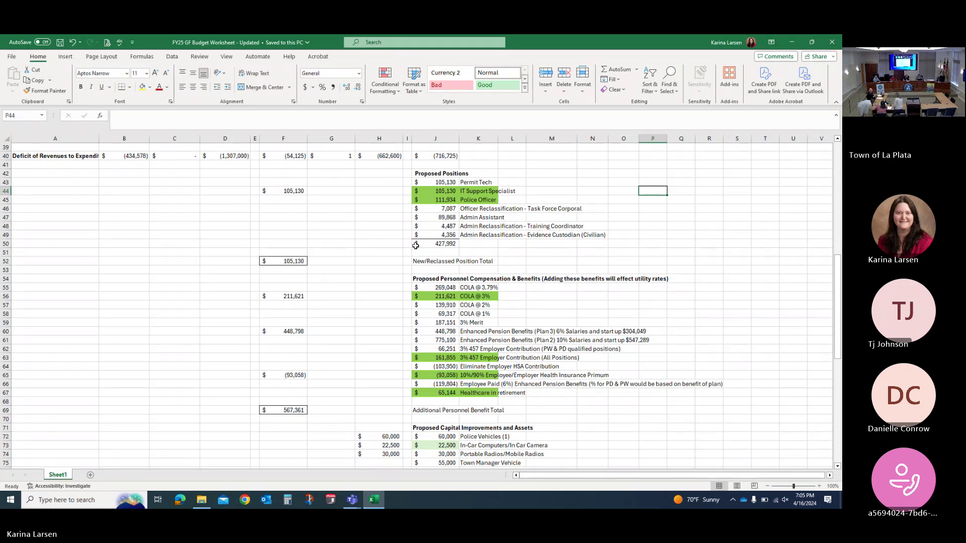
# Review the proposed positions, the operating deficit in row 40 and the proposed capital improvements from Police Vehicles to Land for Forest Conservation
pyautogui.click(442, 183)
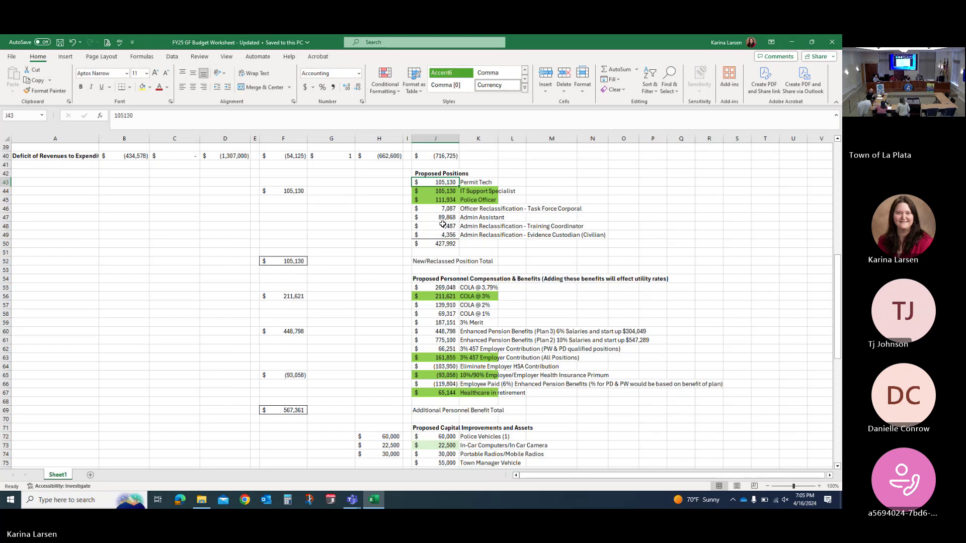
pyautogui.scroll(4, 451, 355)
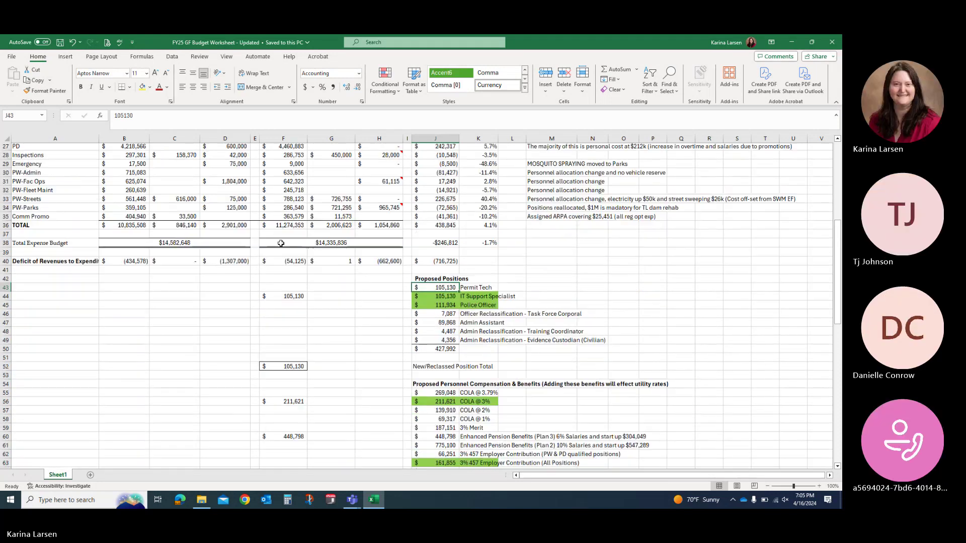
pyautogui.click(299, 269)
pyautogui.press('Up')
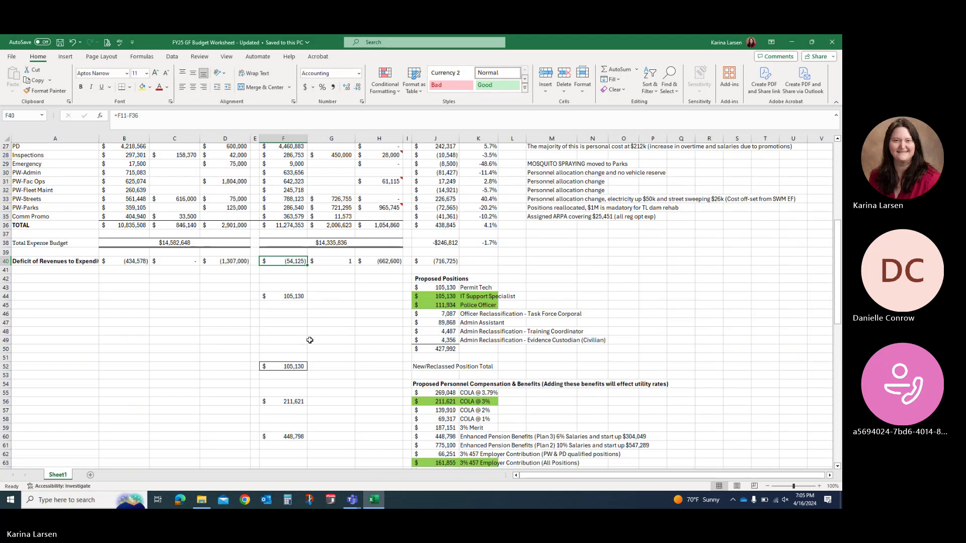
pyautogui.scroll(-13, 310, 340)
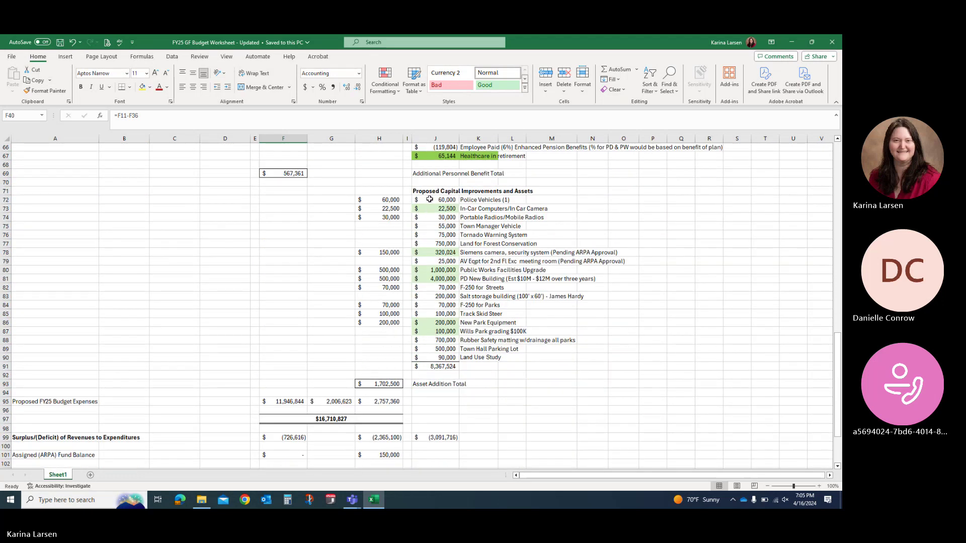
pyautogui.click(390, 202)
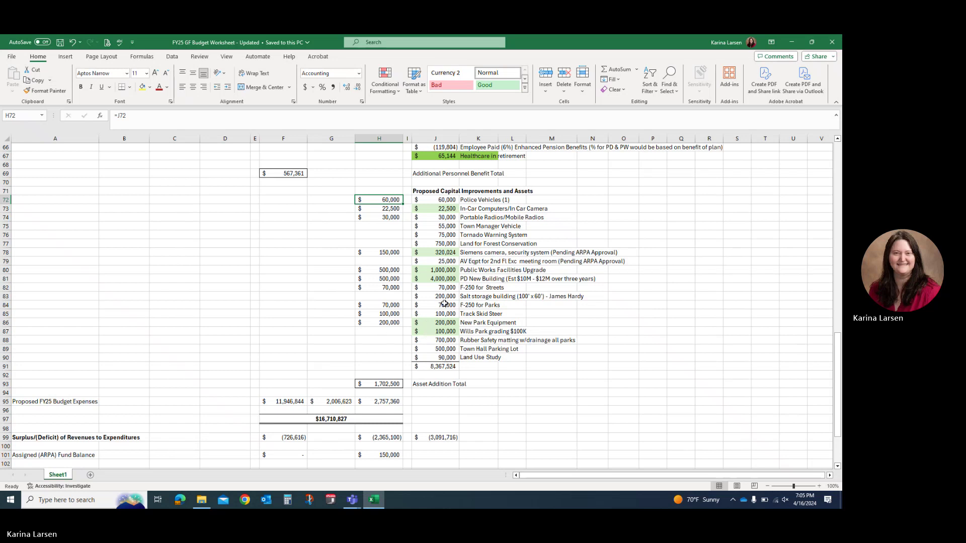
pyautogui.click(447, 245)
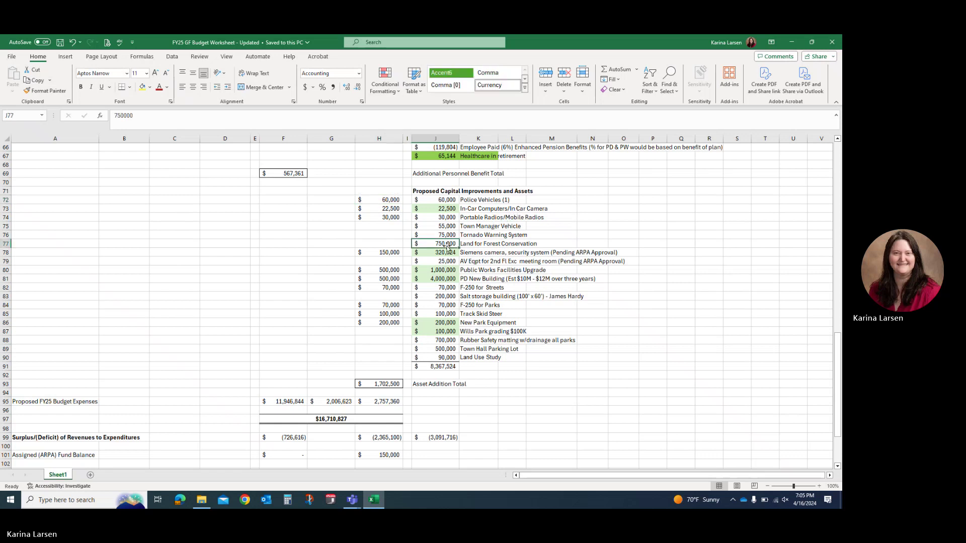